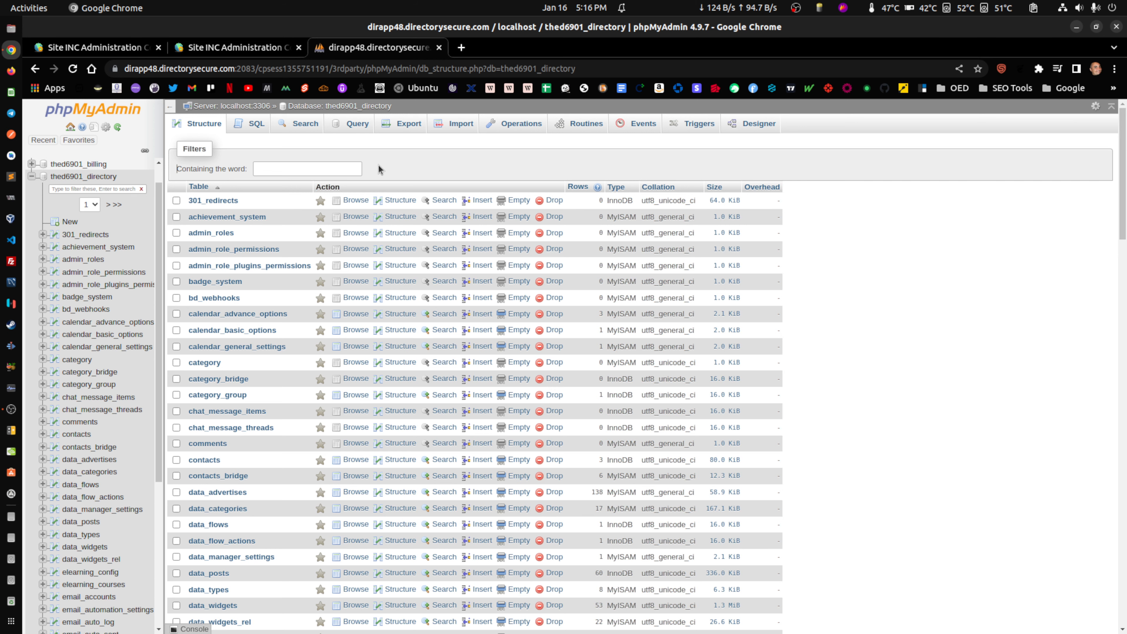
Look through the thed6901_directory table list and the admin console's Design Settings and Developer Hub pages.
scroll(871, 395, down, 15)
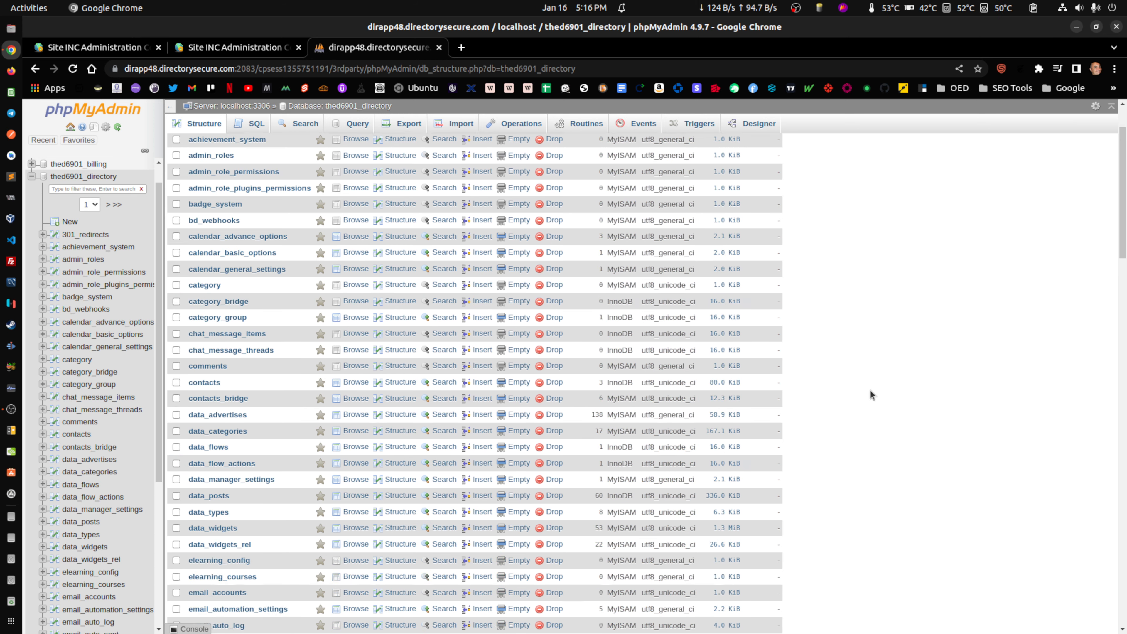
scroll(871, 395, down, 10)
scroll(742, 411, up, 20)
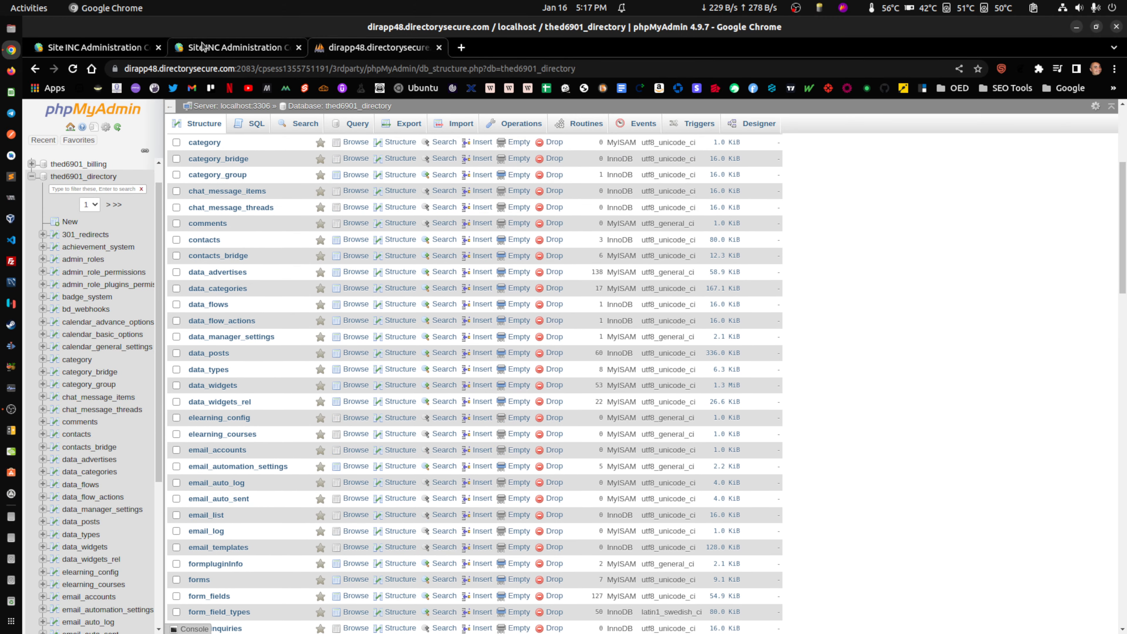
click(85, 47)
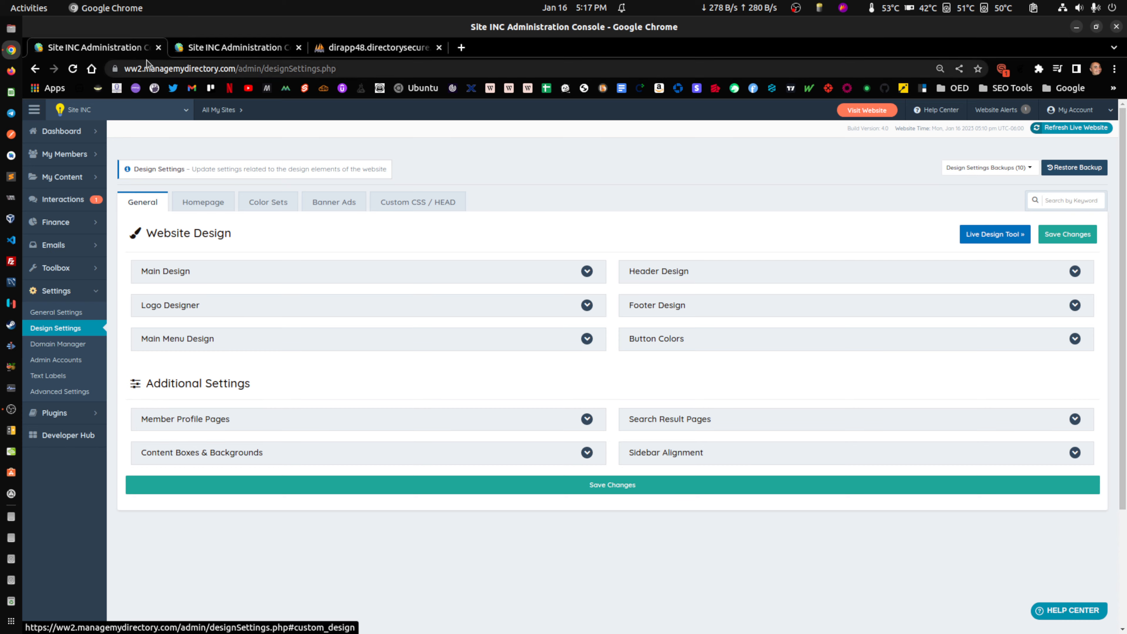
click(212, 48)
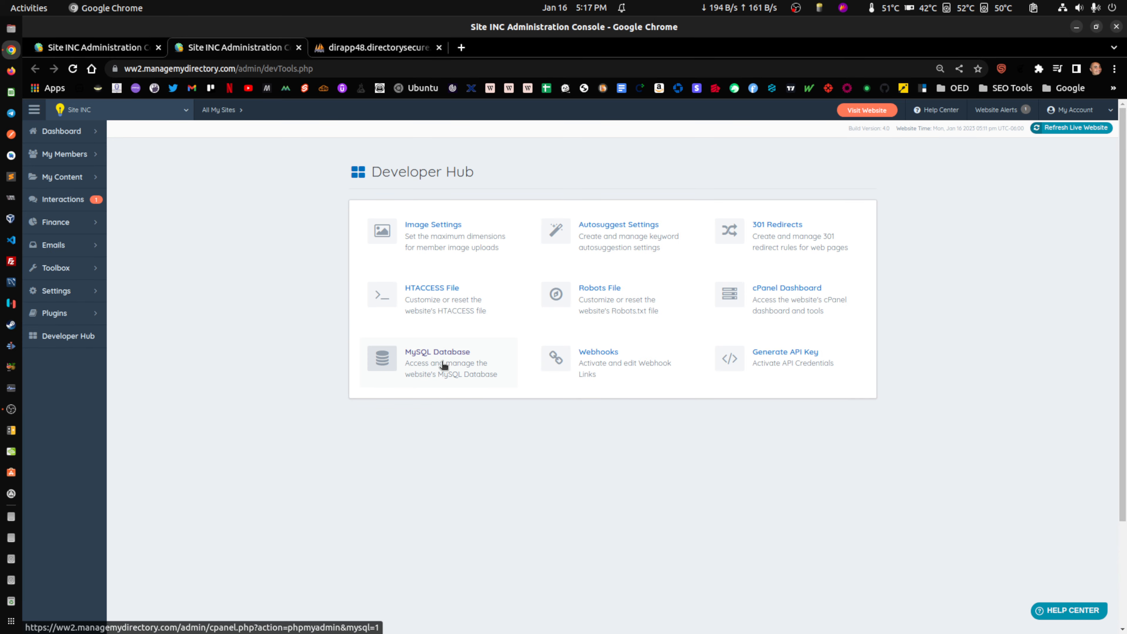
click(366, 50)
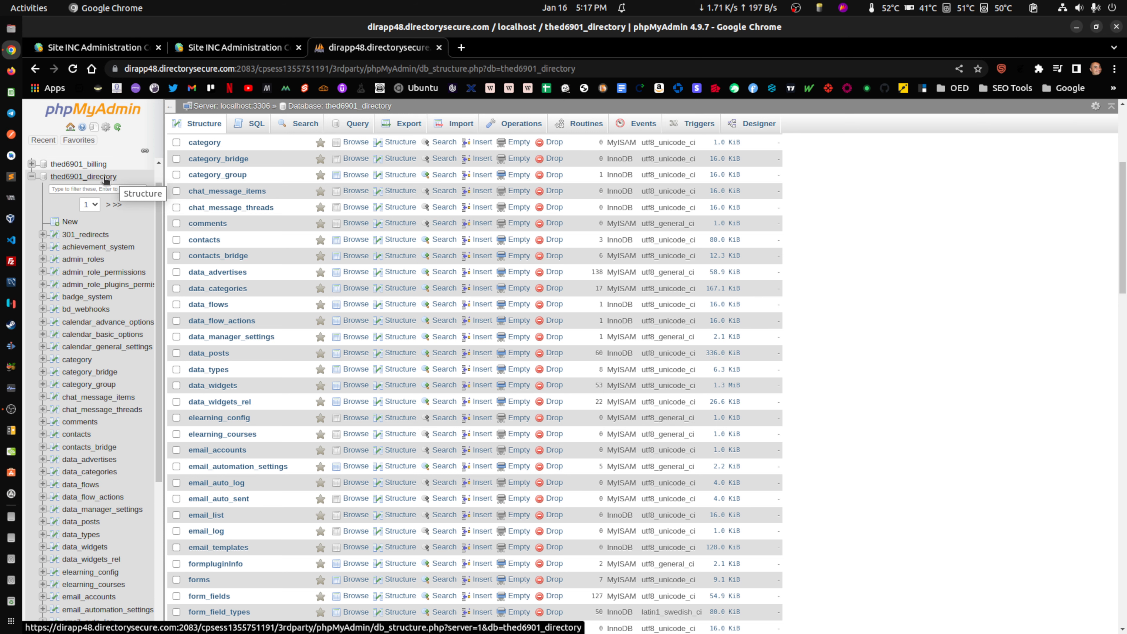
Browse the rows of the website_design_settings table in the thed6901_directory database.
scroll(431, 316, down, 3)
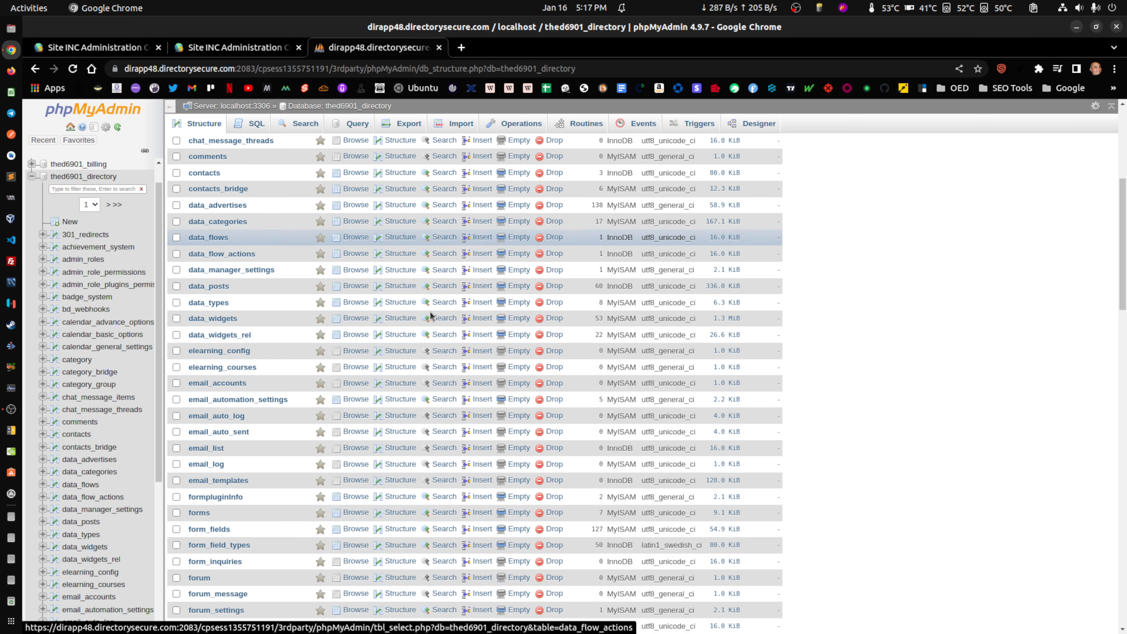
scroll(431, 316, down, 20)
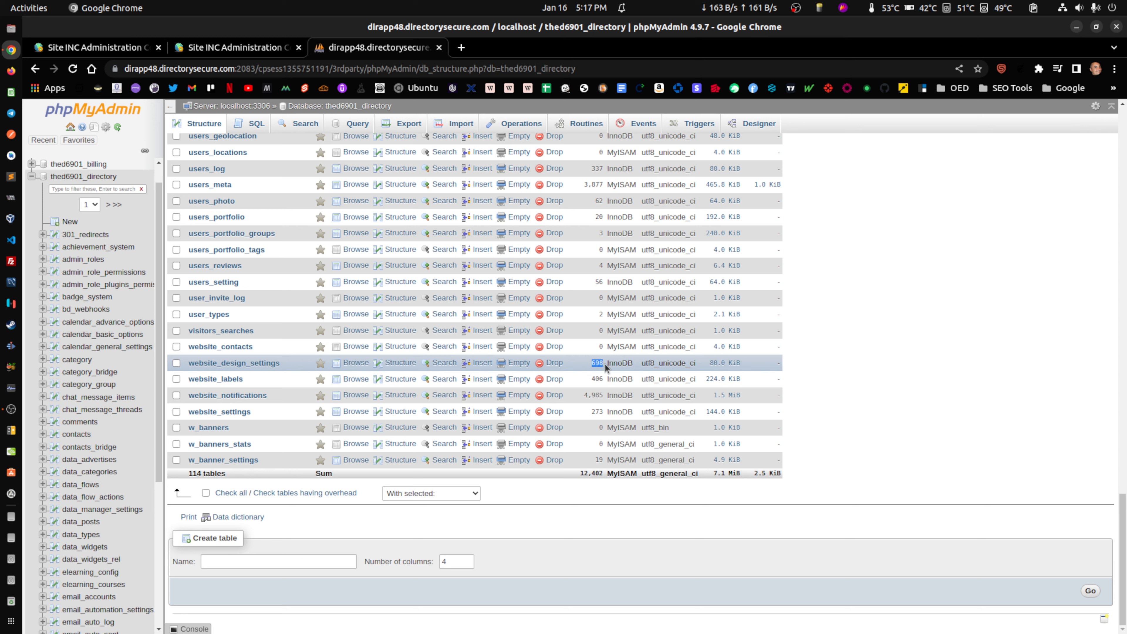
click(973, 365)
click(240, 364)
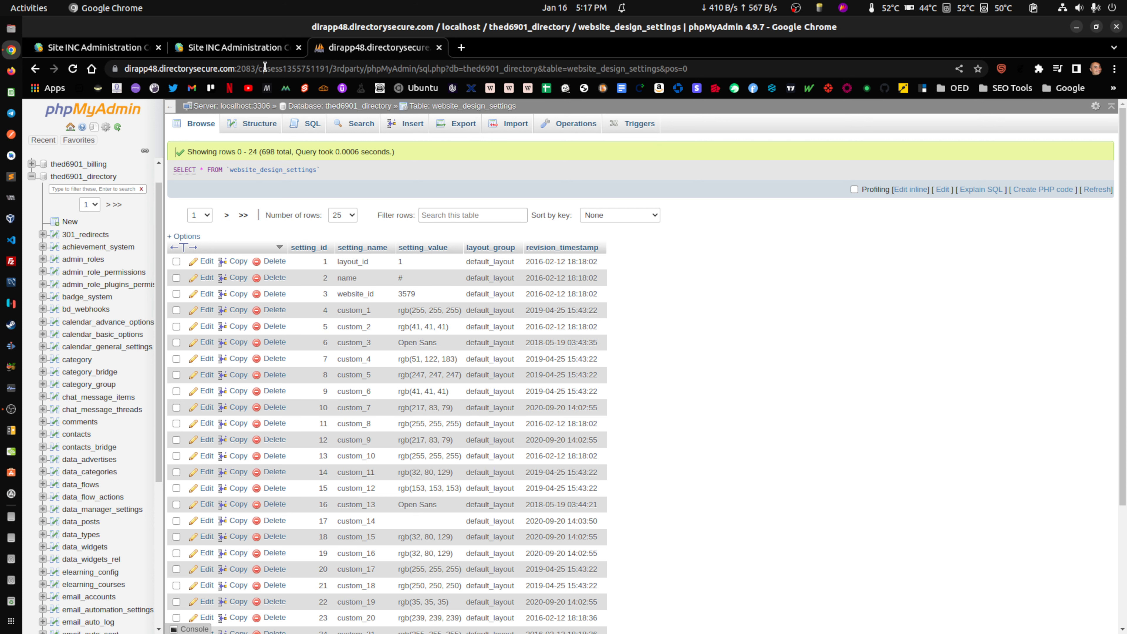
Inspect the HTML input of the Body Font Family field under Main Design and locate the matching custom_3 row in website_design_settings.
click(255, 49)
click(108, 49)
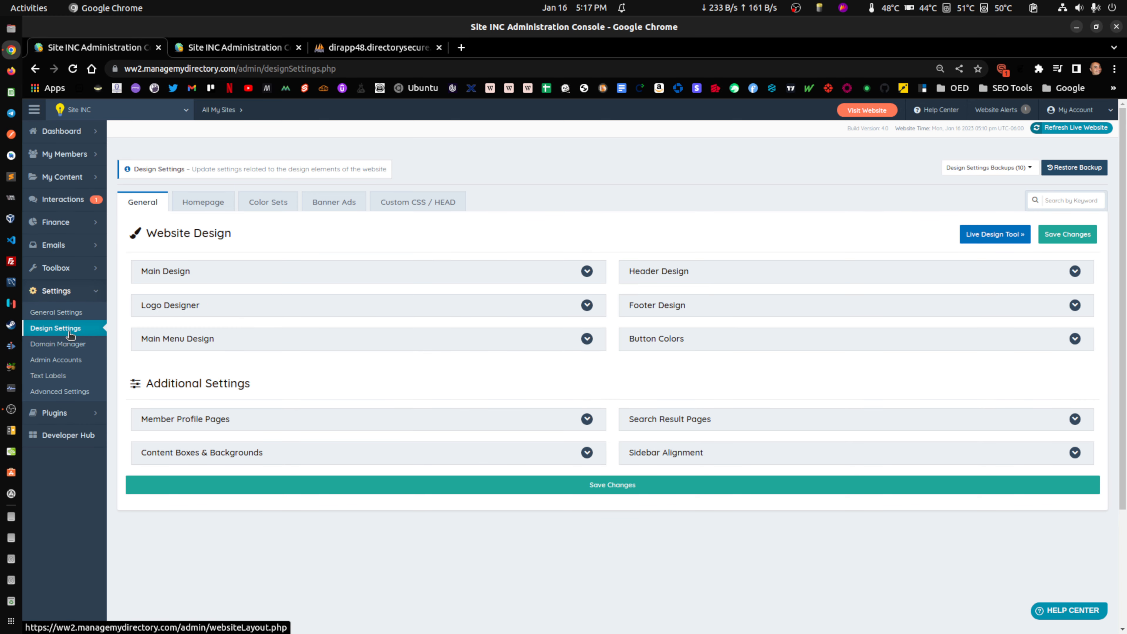
click(375, 48)
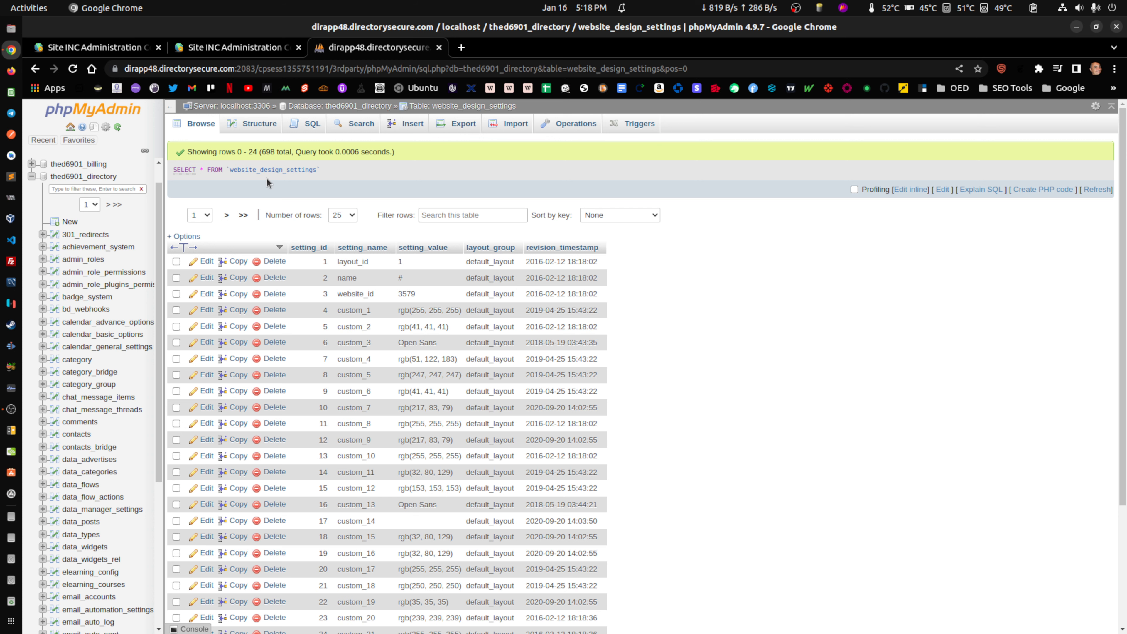
click(136, 53)
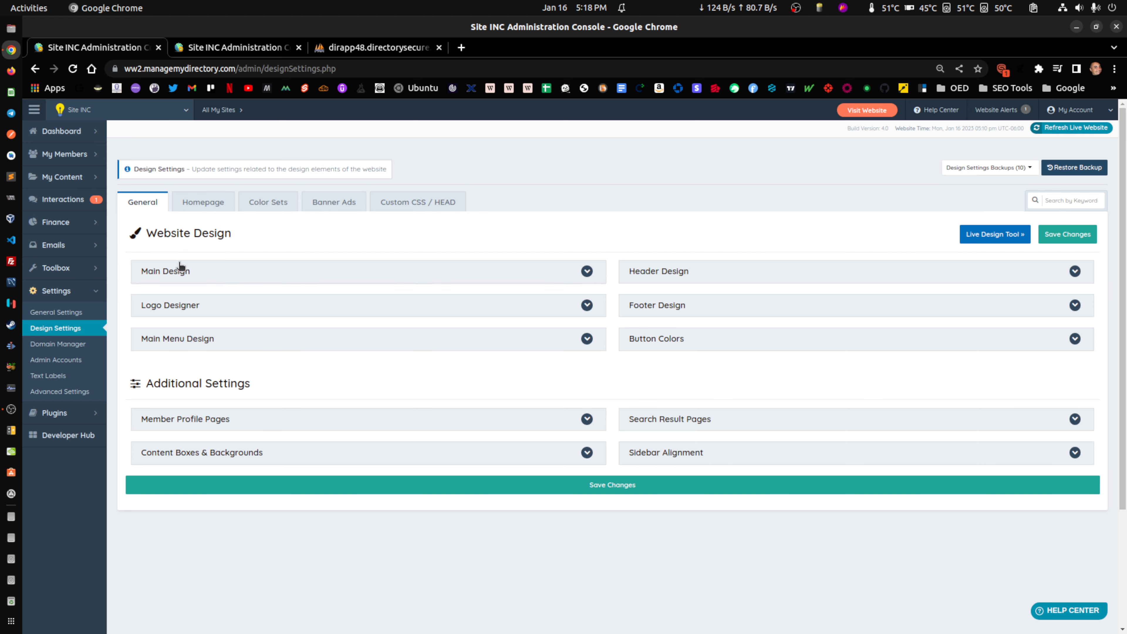
click(210, 280)
right_click(174, 319)
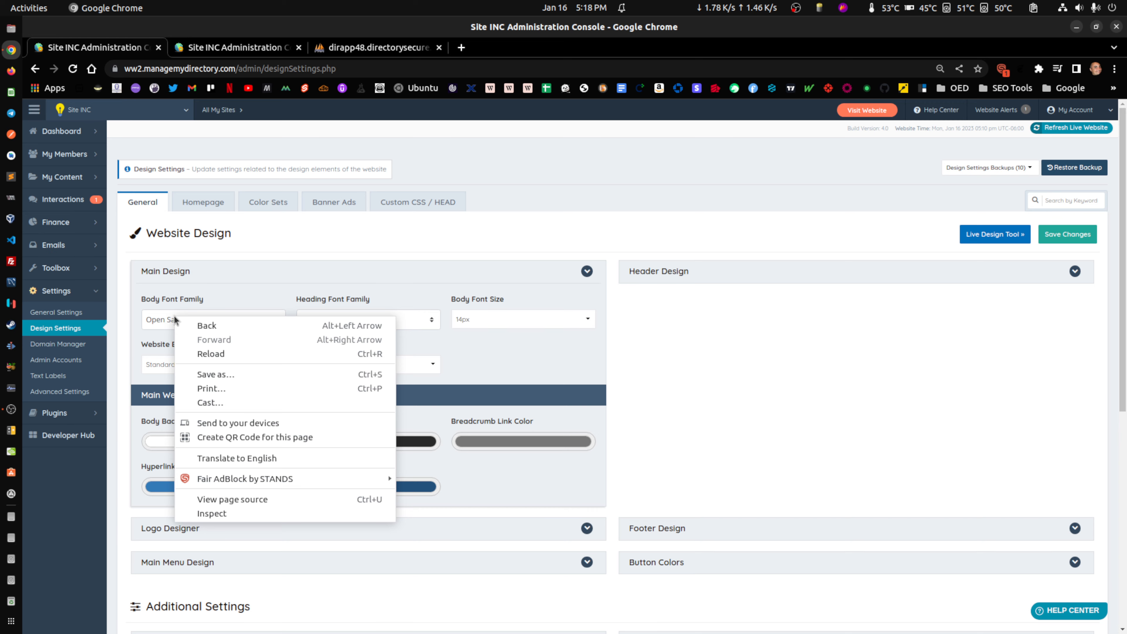
click(212, 510)
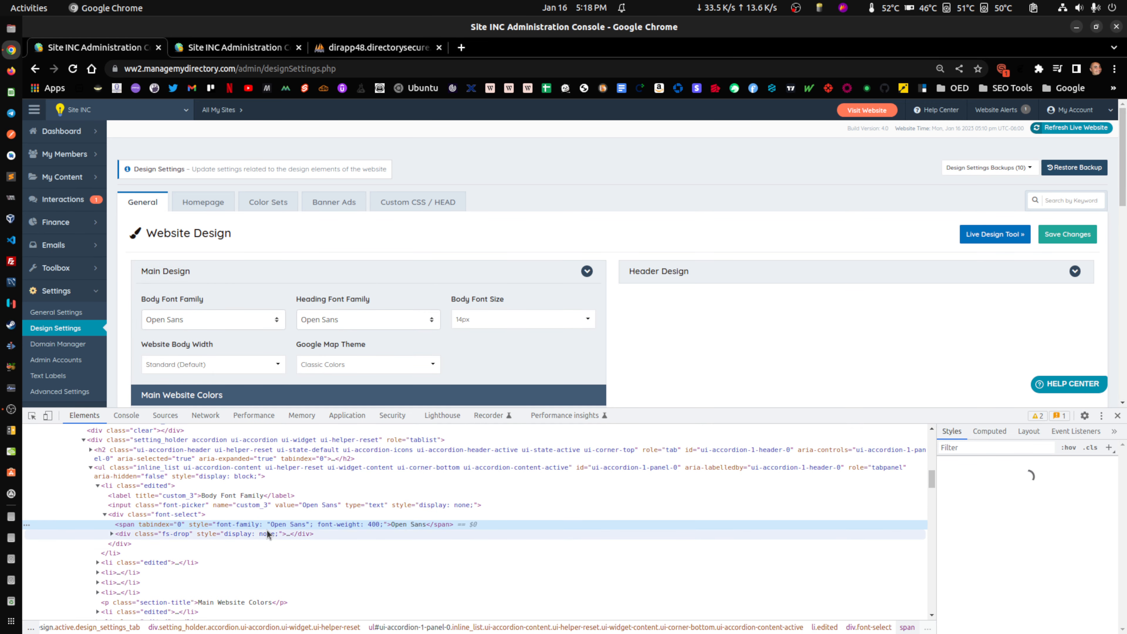
click(246, 505)
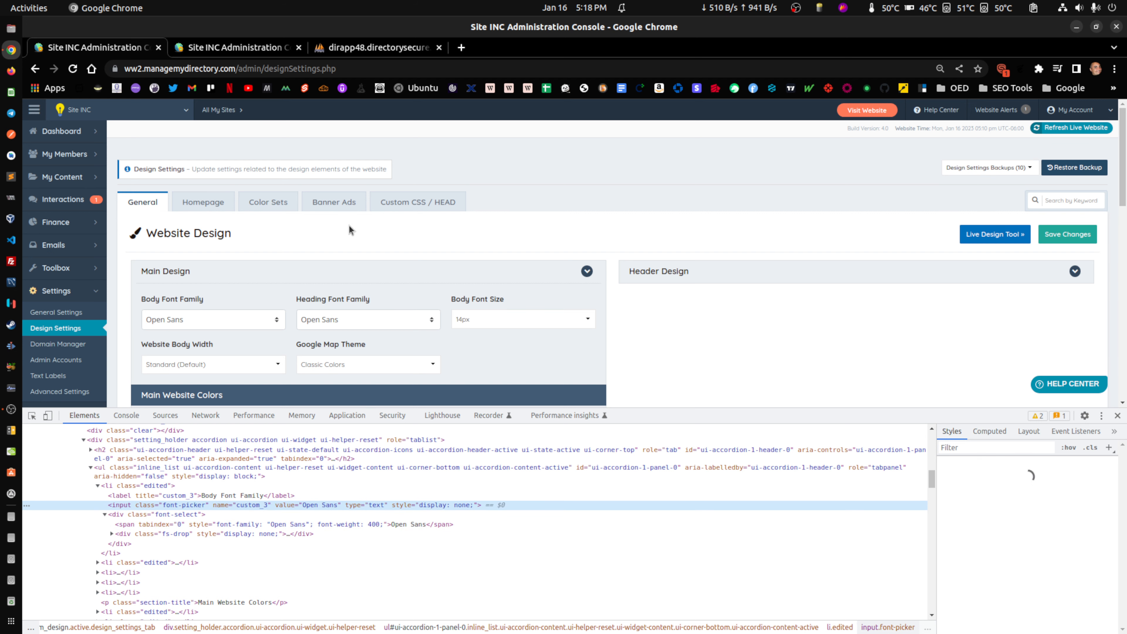
click(342, 47)
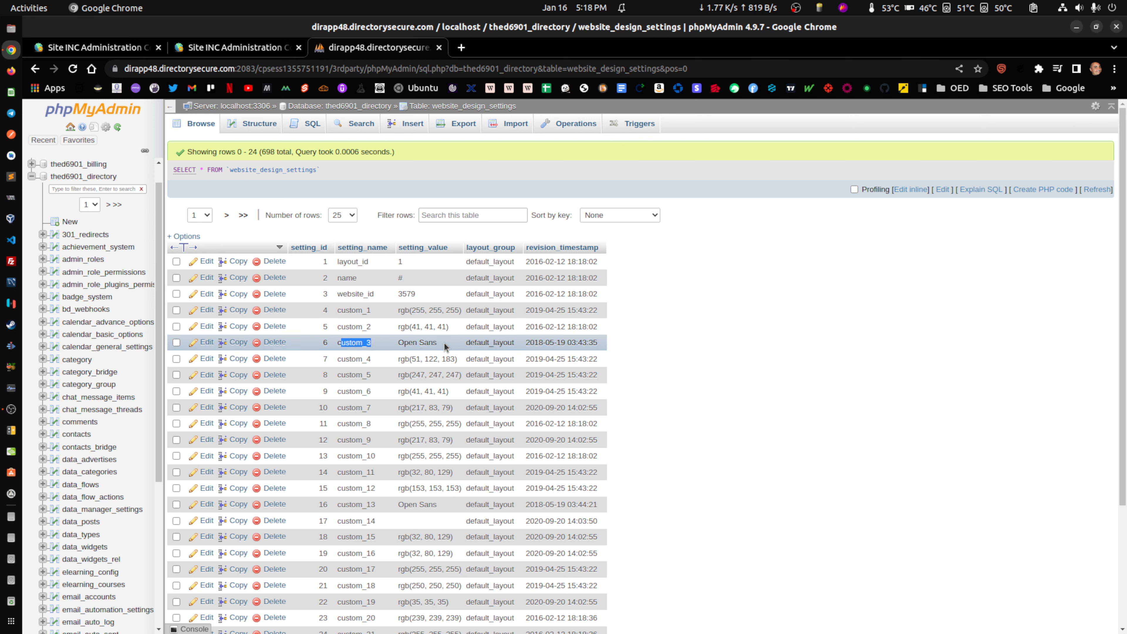
Set the Body Font Family in the admin console's Main Design settings to Abril Fatface and save the changes.
click(248, 52)
click(98, 46)
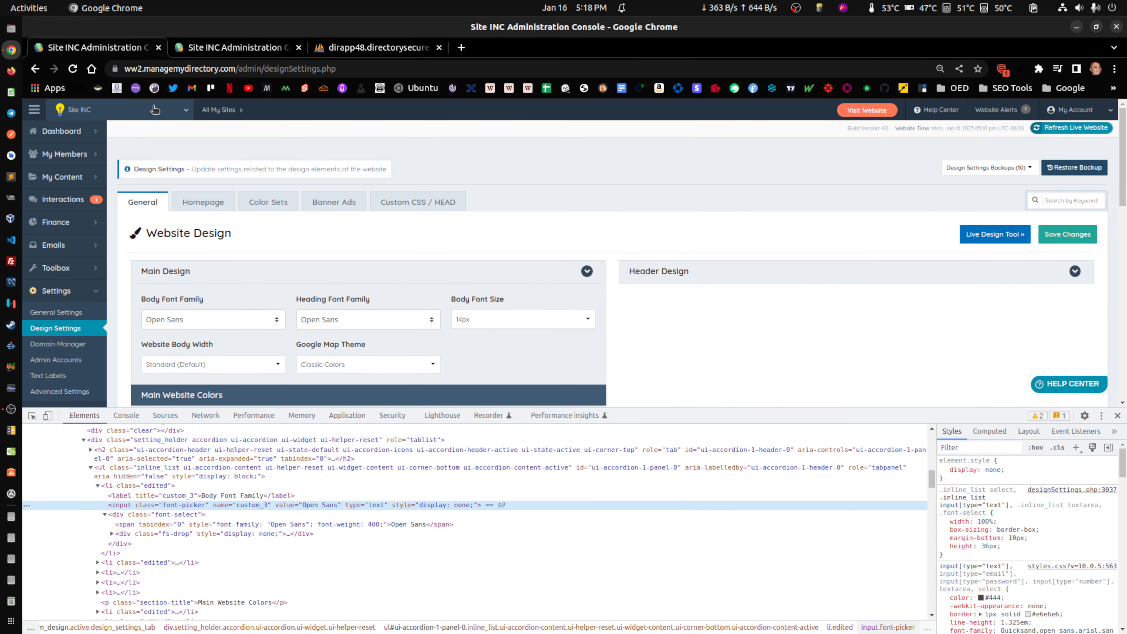
click(221, 320)
scroll(266, 285, down, 2)
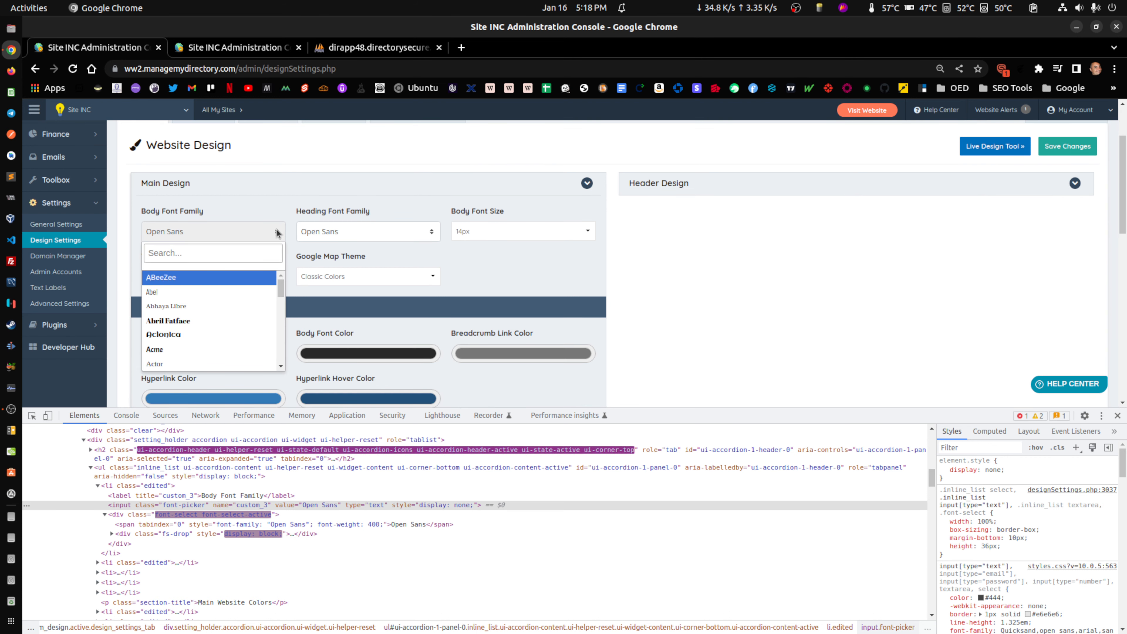
click(198, 321)
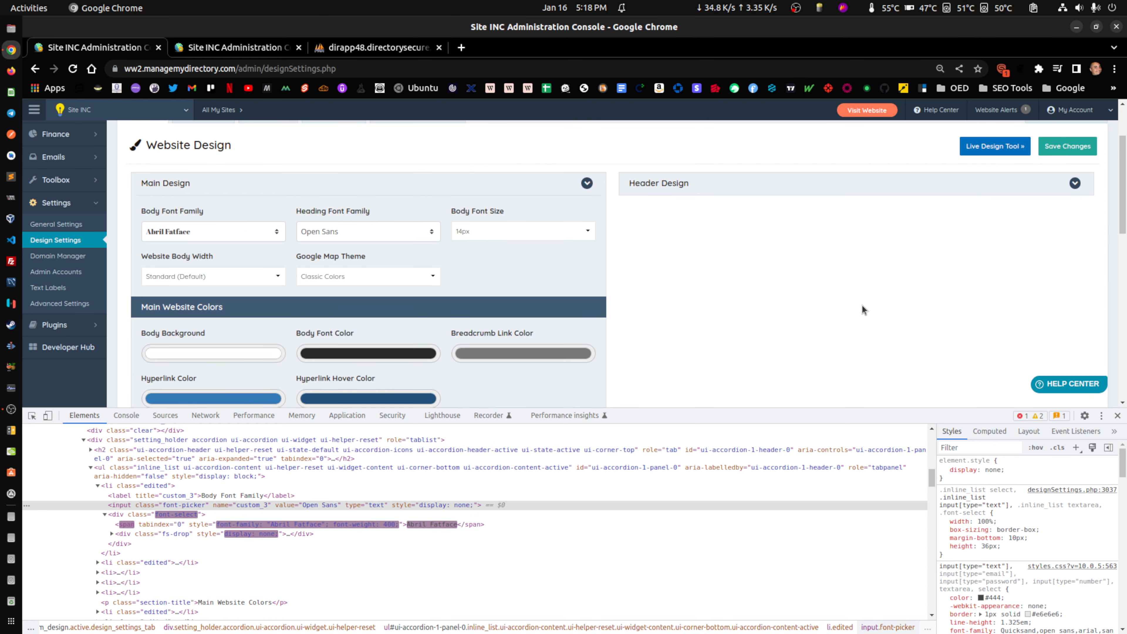
scroll(862, 305, up, 2)
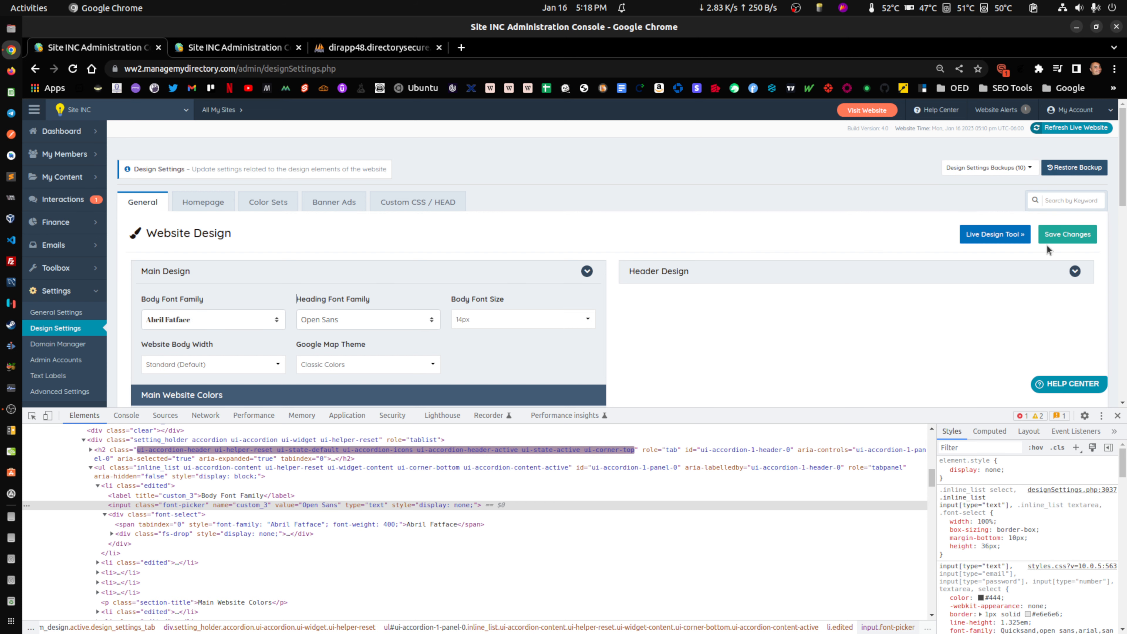
click(1060, 239)
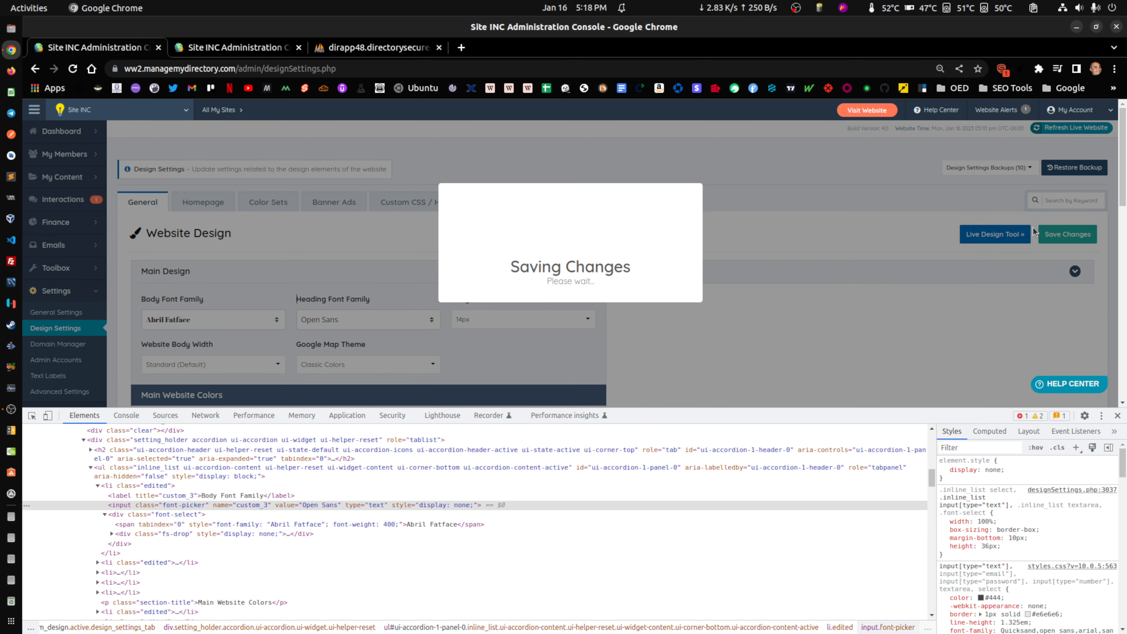
In phpMyAdmin, refresh the website_design_settings rows and set the setting_value of custom_3 to Open Sans.
click(377, 47)
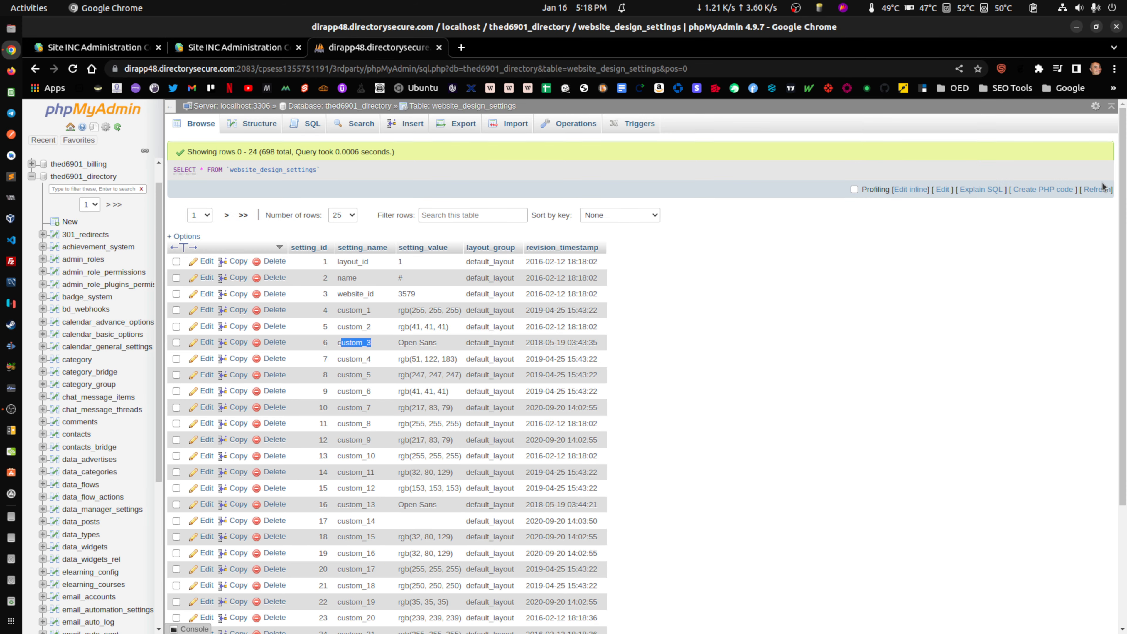
click(1095, 190)
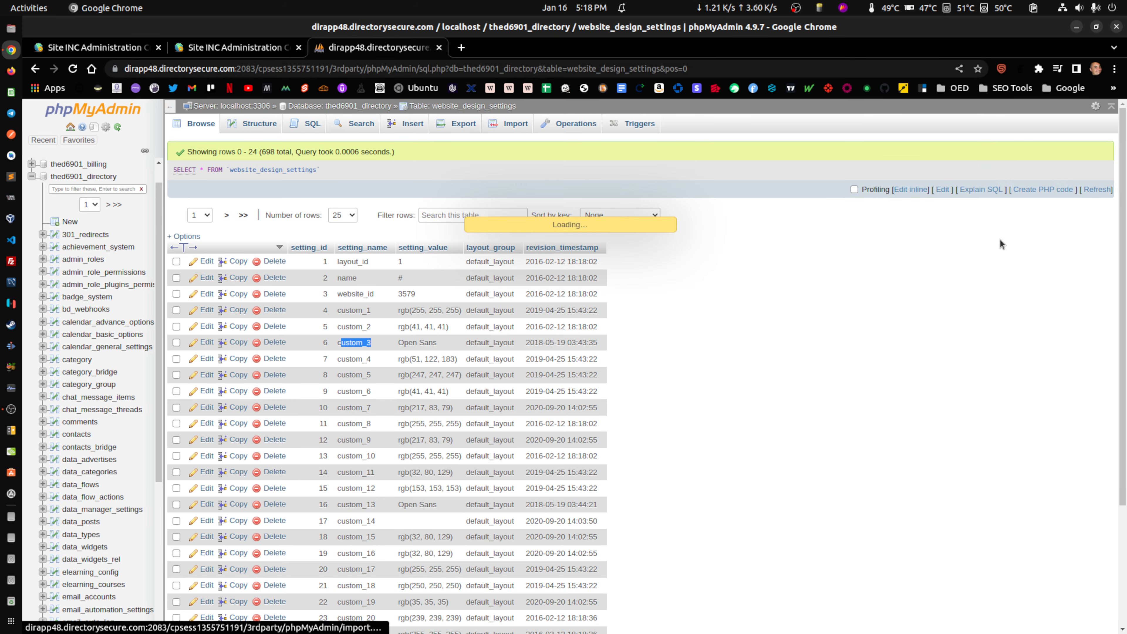
double_click(398, 342)
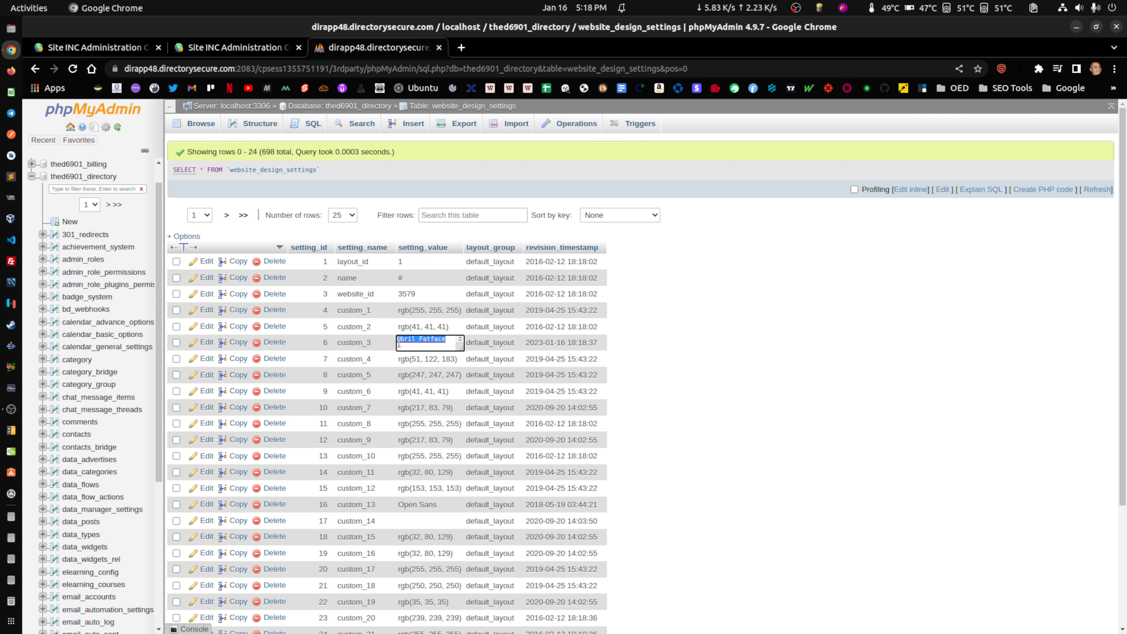
text(Open Sans)
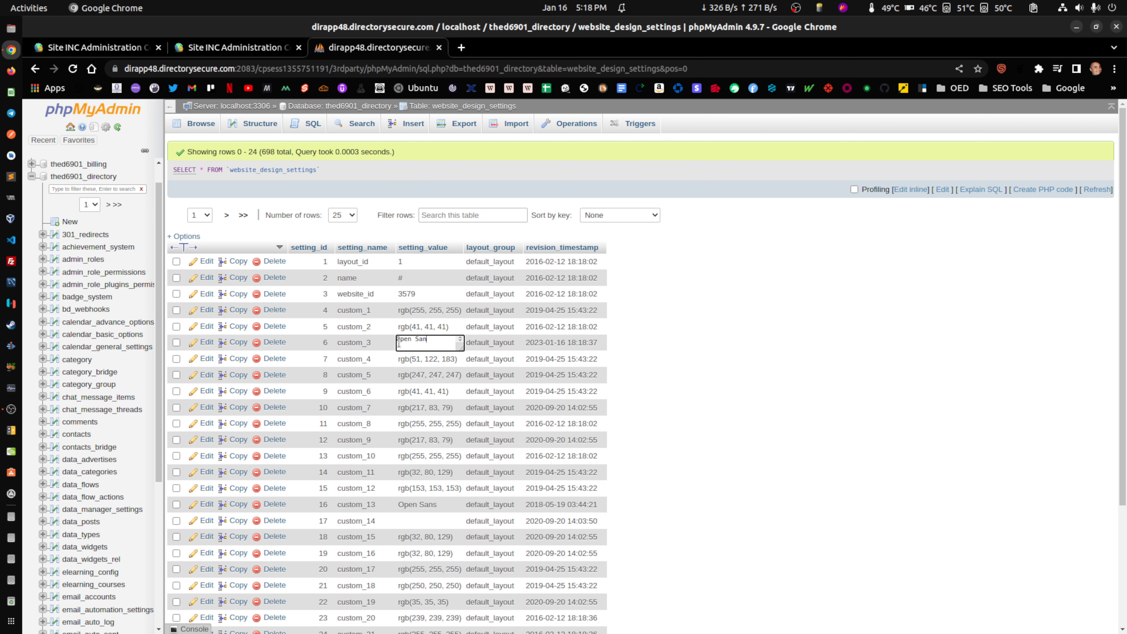
key(Return)
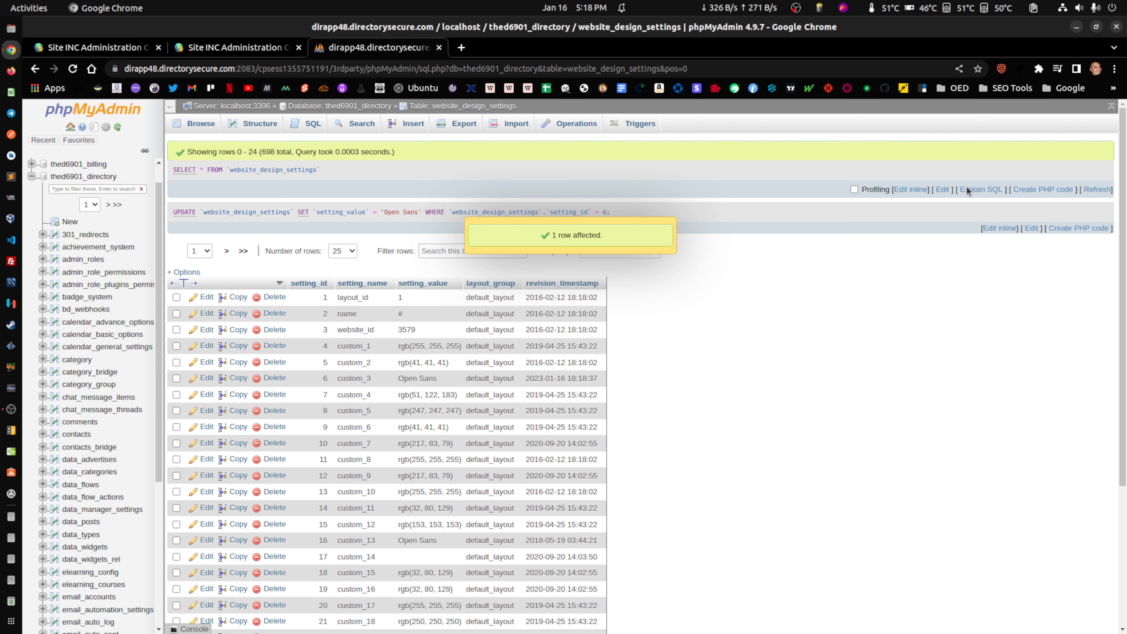
click(1098, 190)
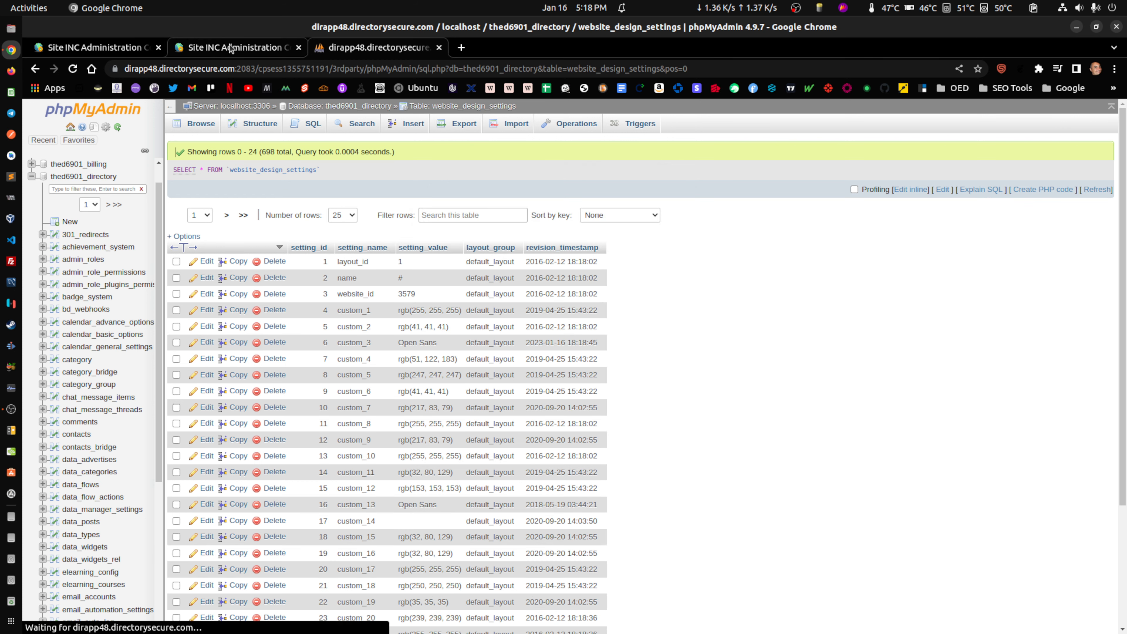
Reload the admin console's Design Settings page, close the developer tools and check the Body Font Family under Main Design.
click(227, 46)
click(123, 48)
mouse_move(46, 266)
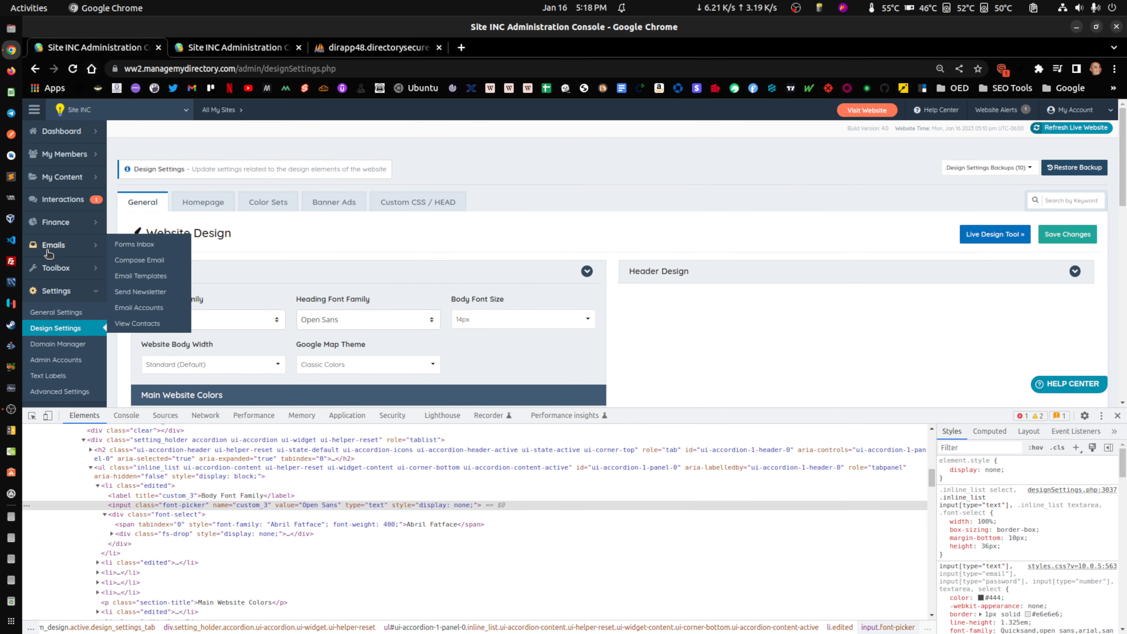
click(73, 69)
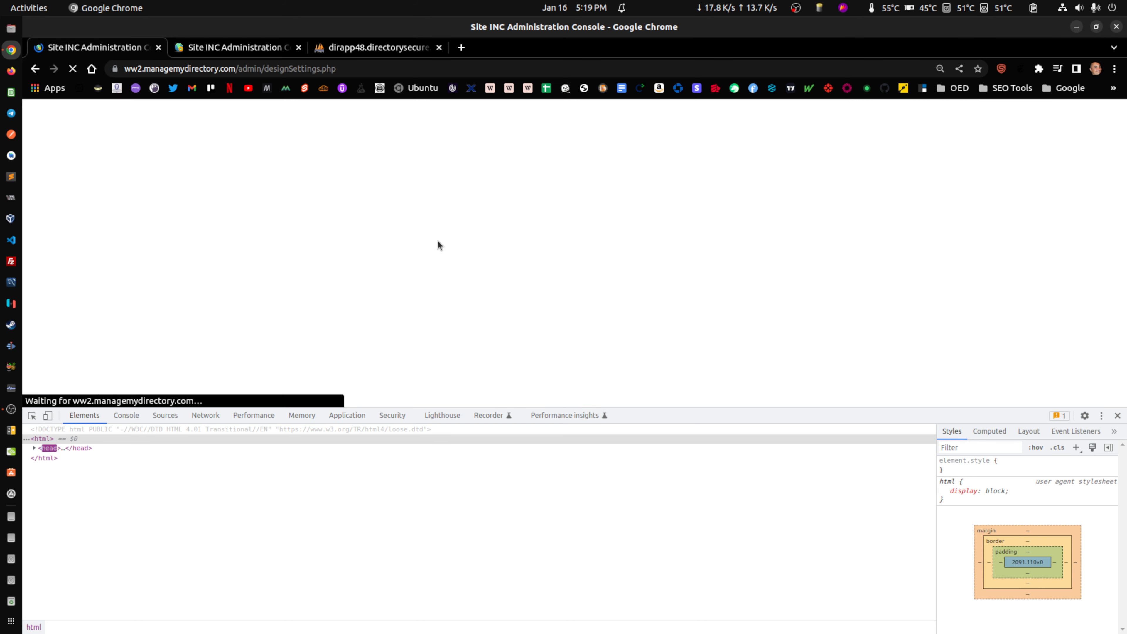
click(1118, 416)
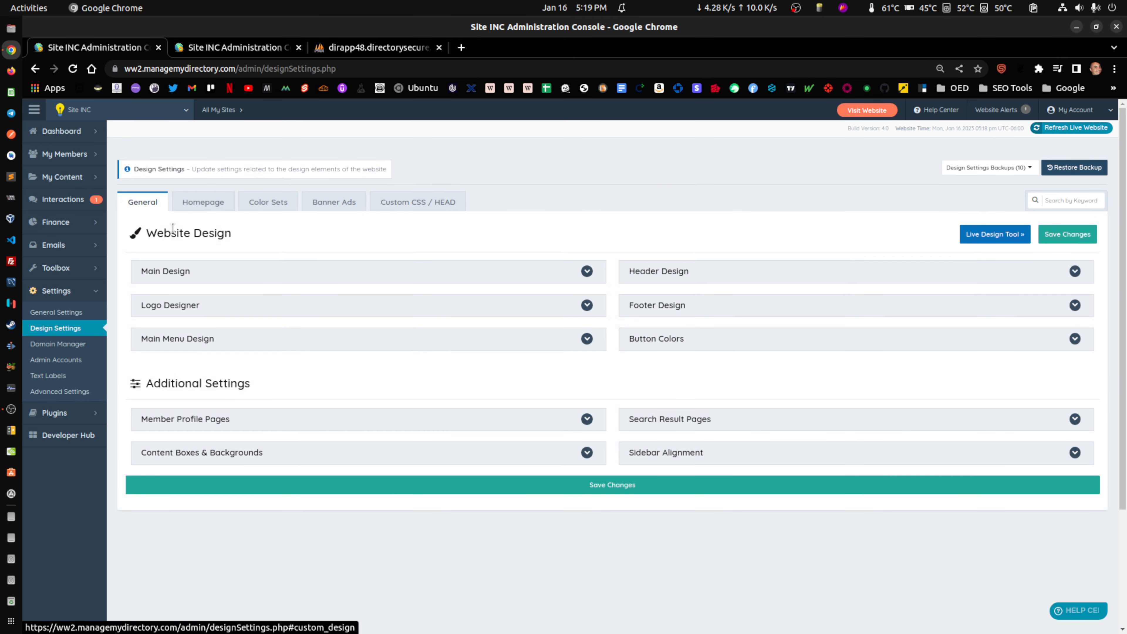
click(171, 270)
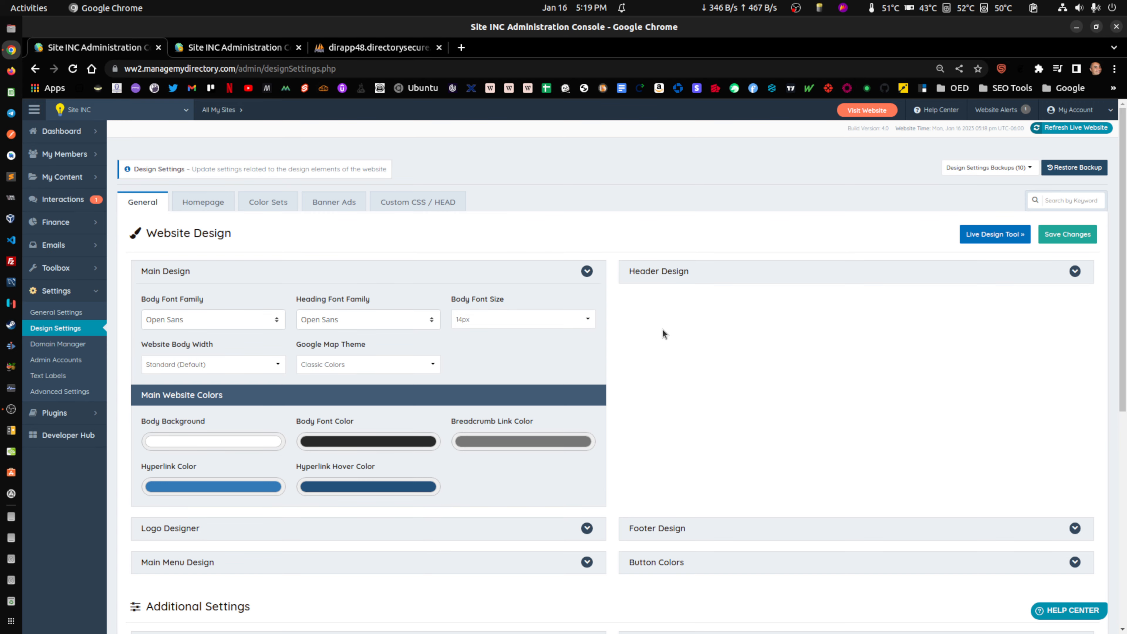
Return to phpMyAdmin and show 500 rows per page for the website_design_settings table.
click(316, 44)
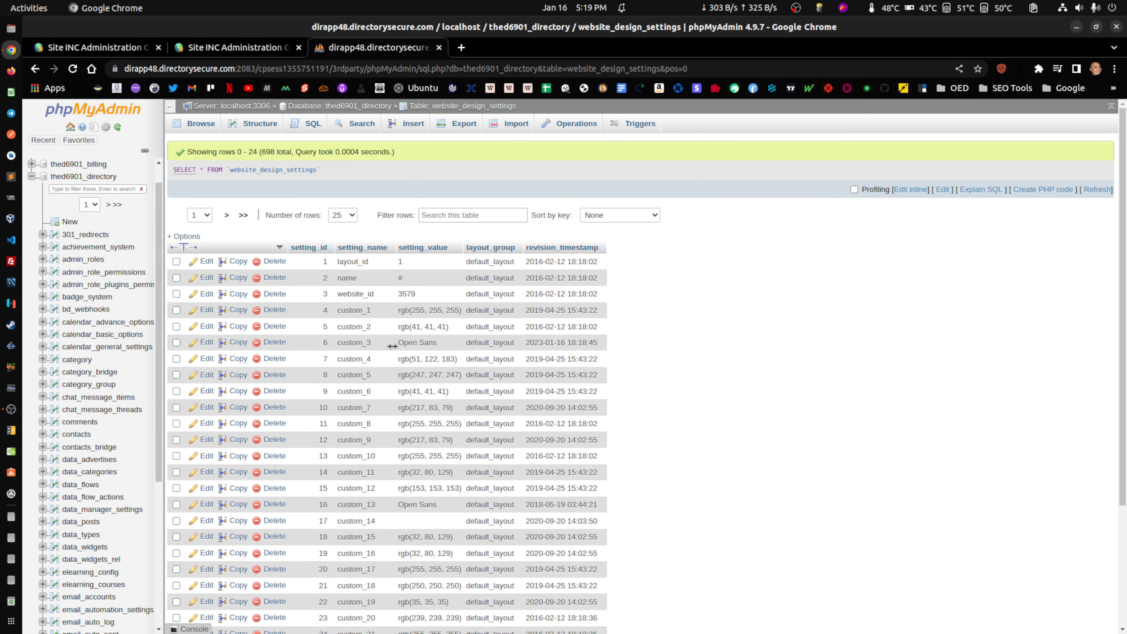
scroll(391, 342, down, 3)
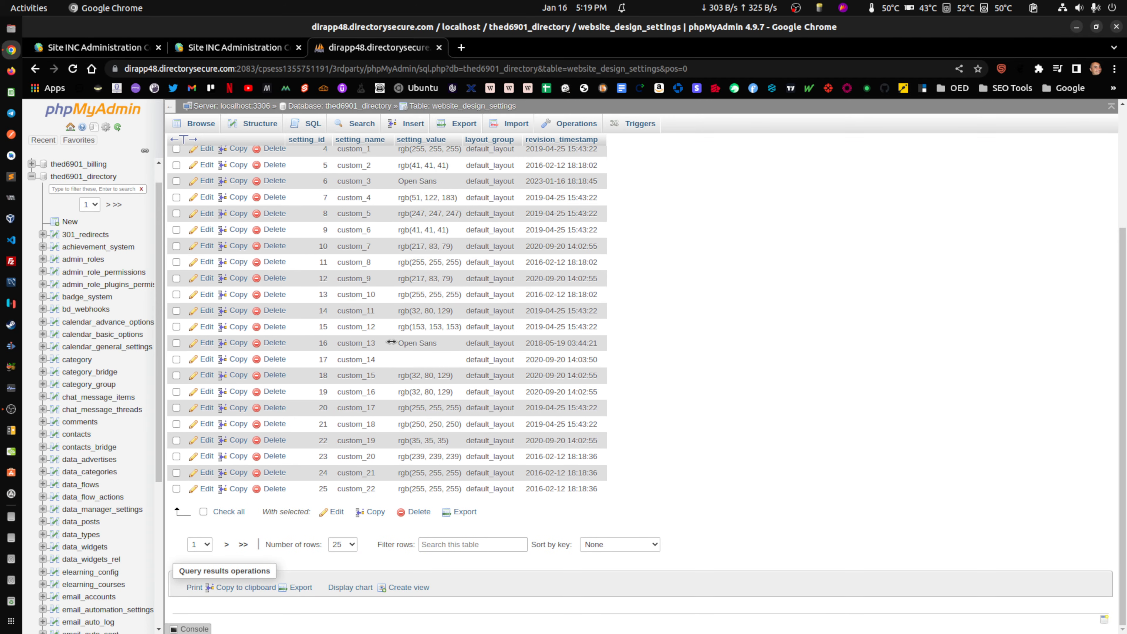
scroll(376, 410, up, 3)
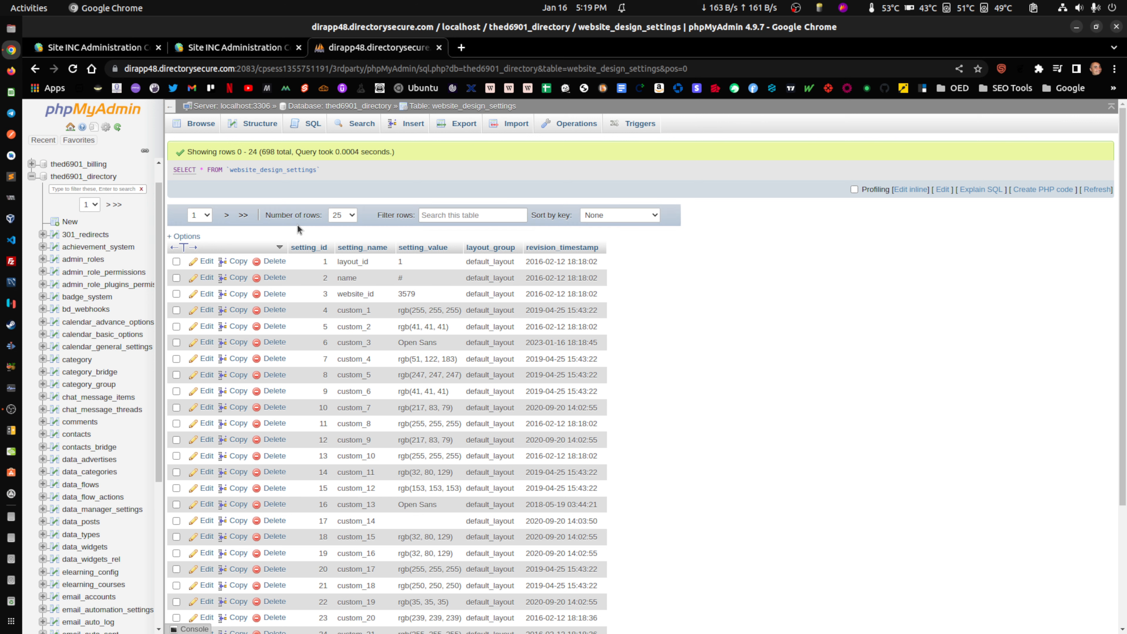
click(350, 219)
click(340, 267)
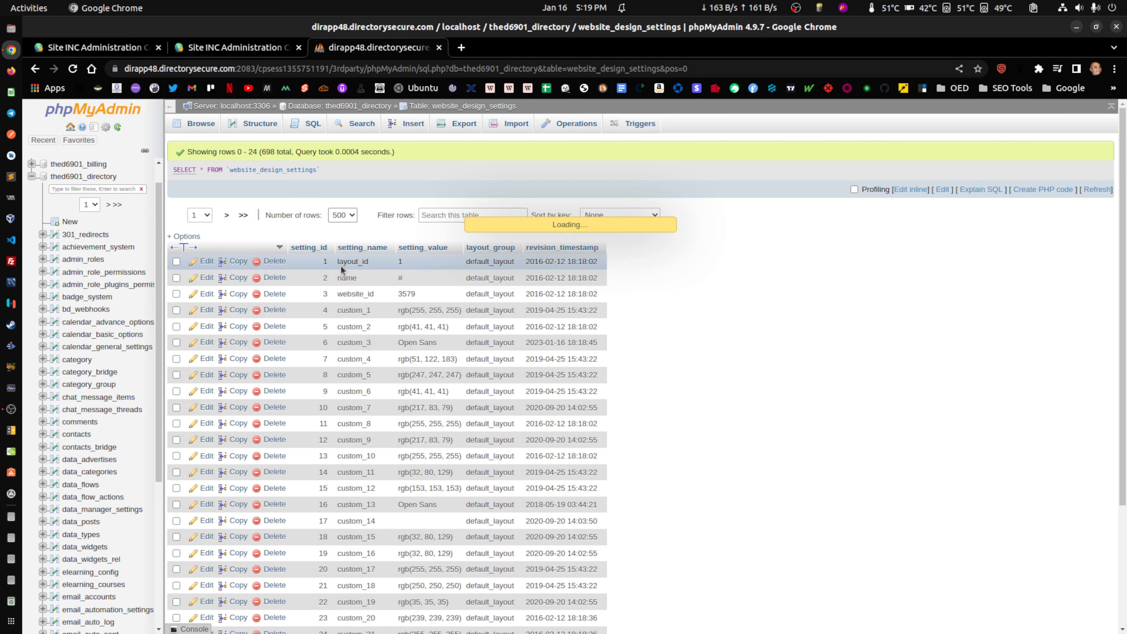
scroll(396, 424, down, 7)
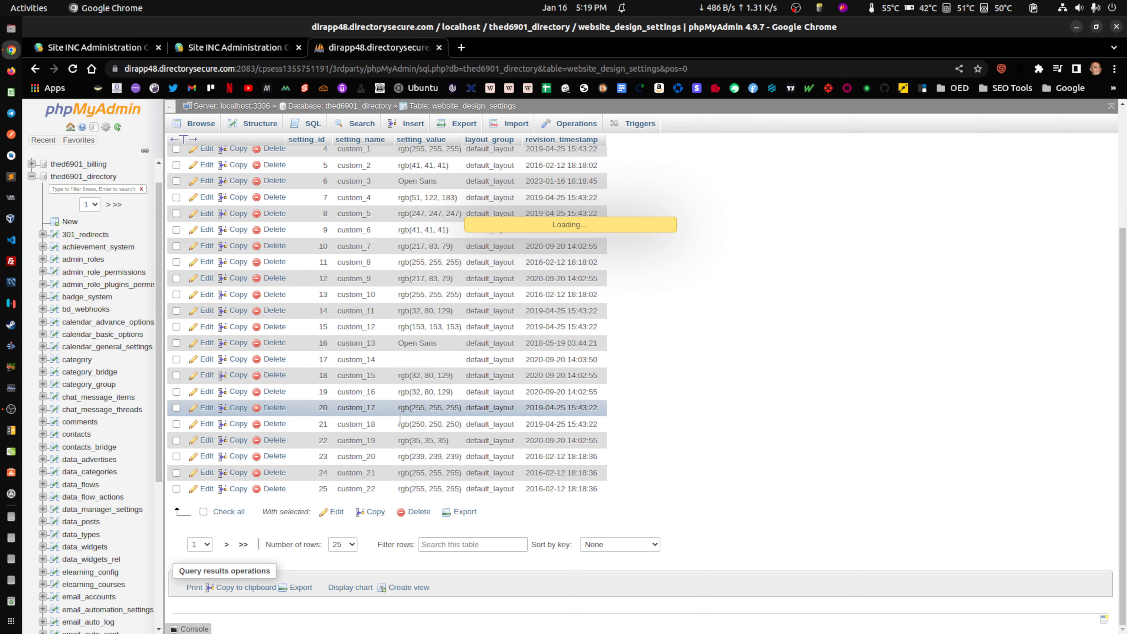
Look through the website_design_settings rows down to the end of the list and examine the post_audios_title entry and its setting_value.
scroll(384, 238, up, 6)
scroll(383, 239, up, 1)
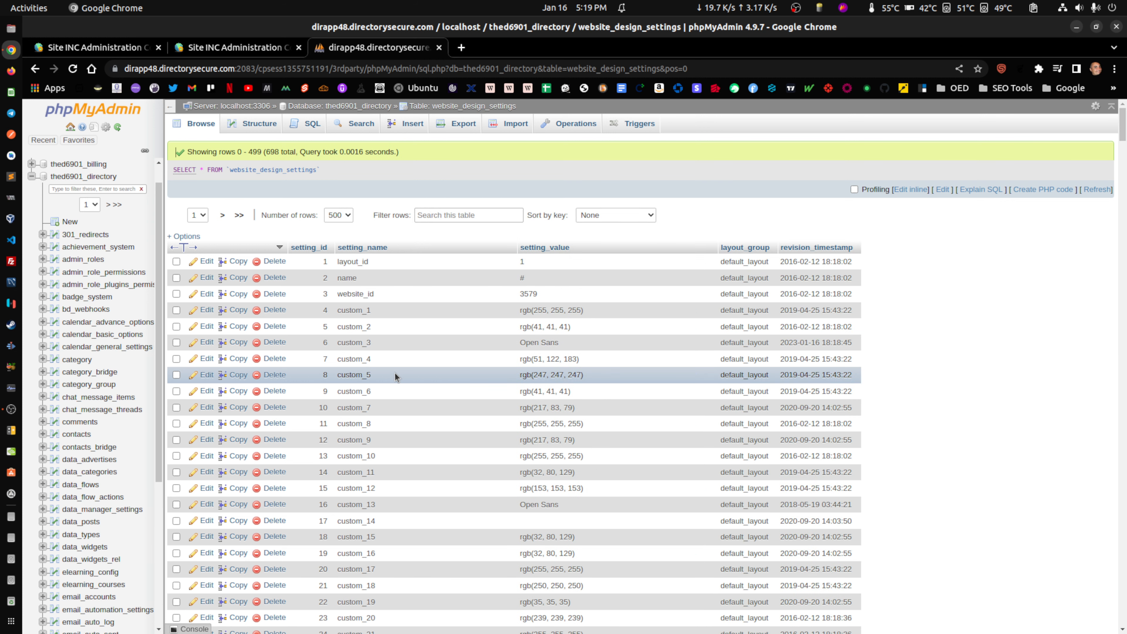
scroll(387, 381, down, 15)
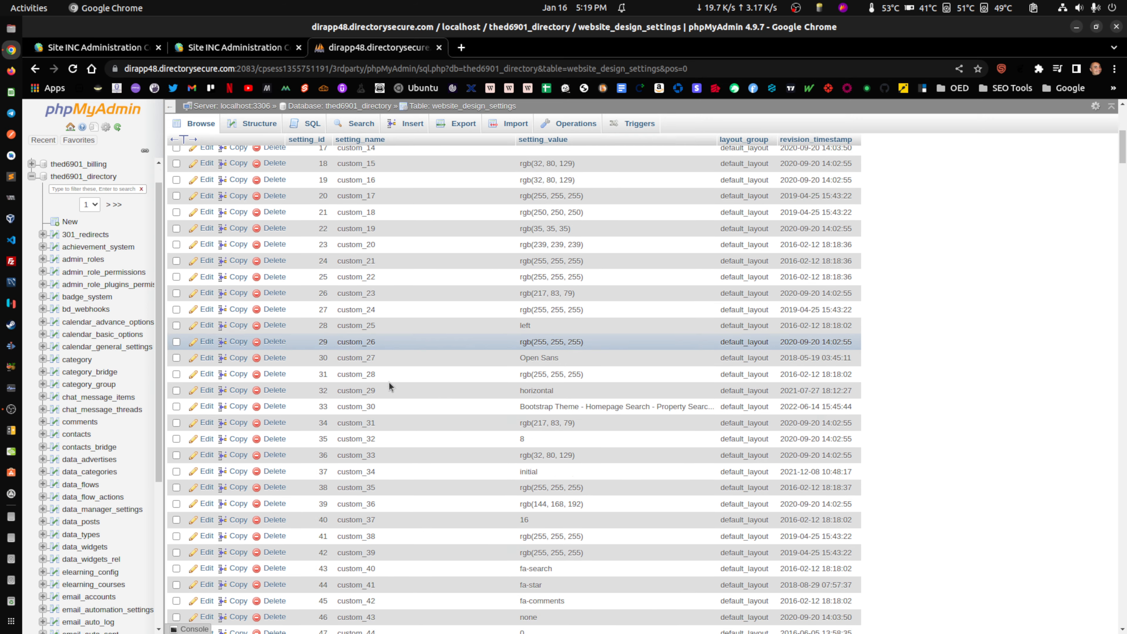
key(End)
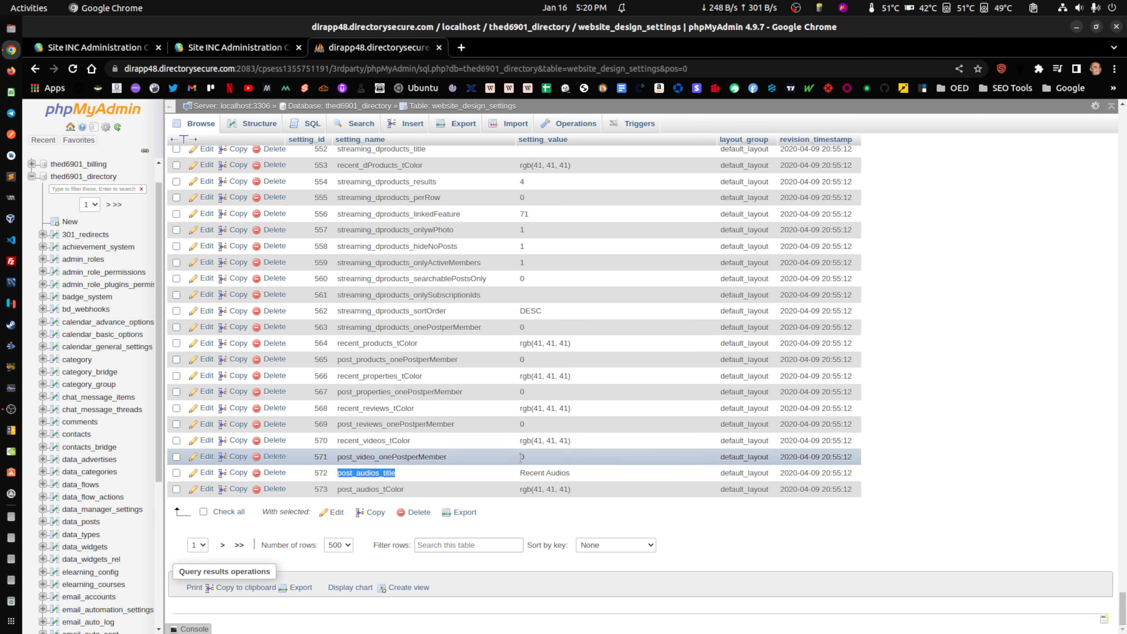
click(994, 451)
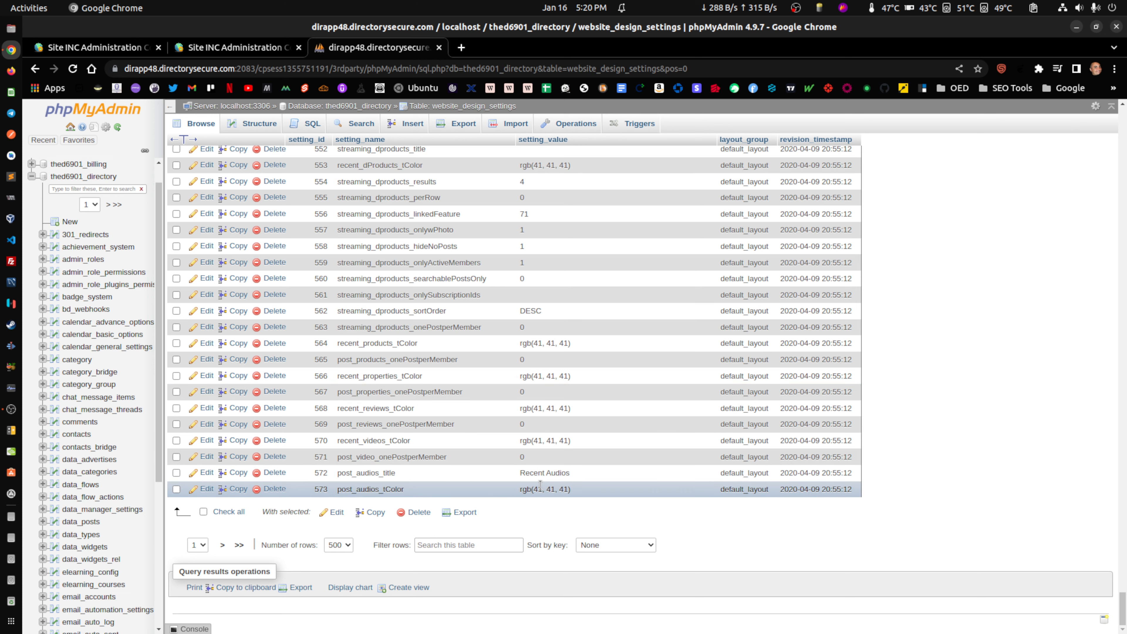
drag(521, 476, 582, 469)
Switch to the admin console's Design Settings and expand Select Content to Display in the Homepage settings.
click(240, 47)
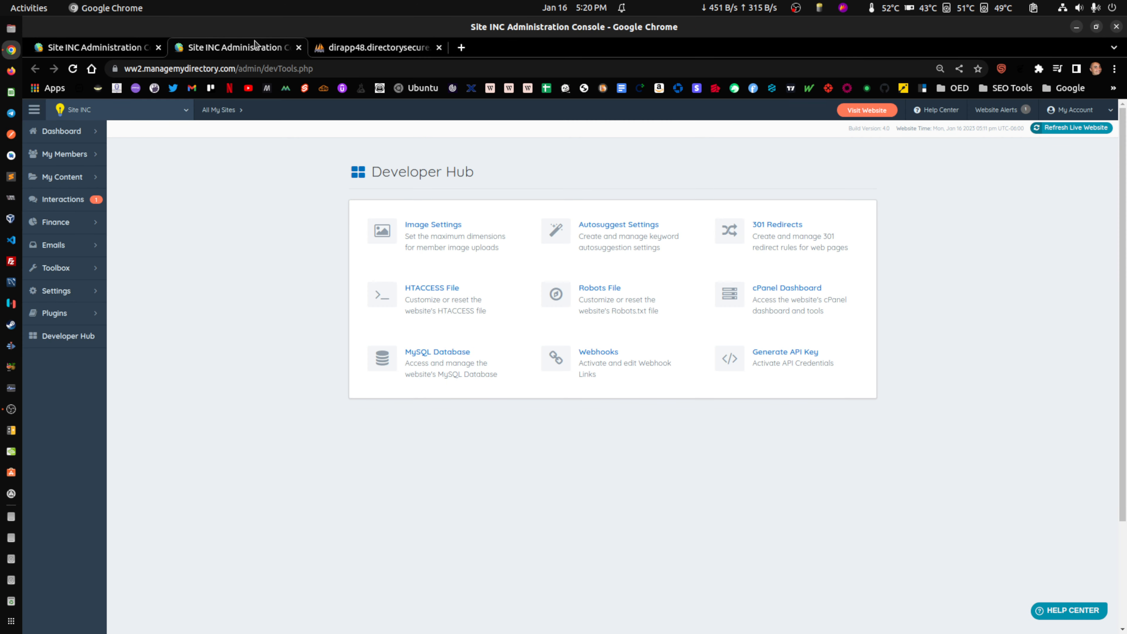
click(88, 48)
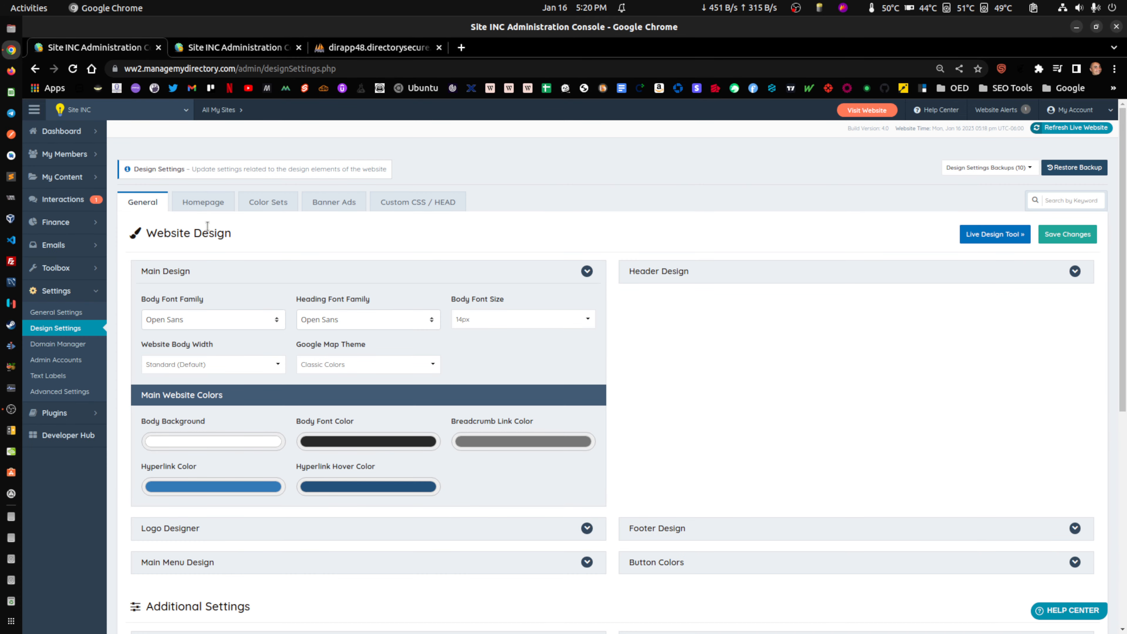
click(211, 203)
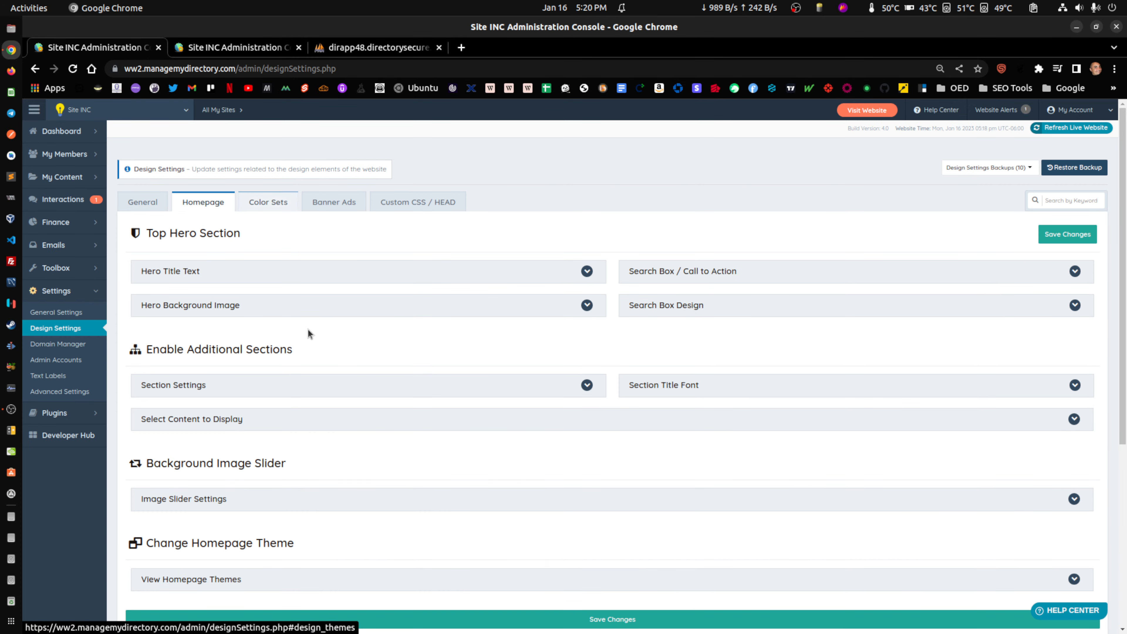
click(183, 430)
scroll(457, 284, down, 5)
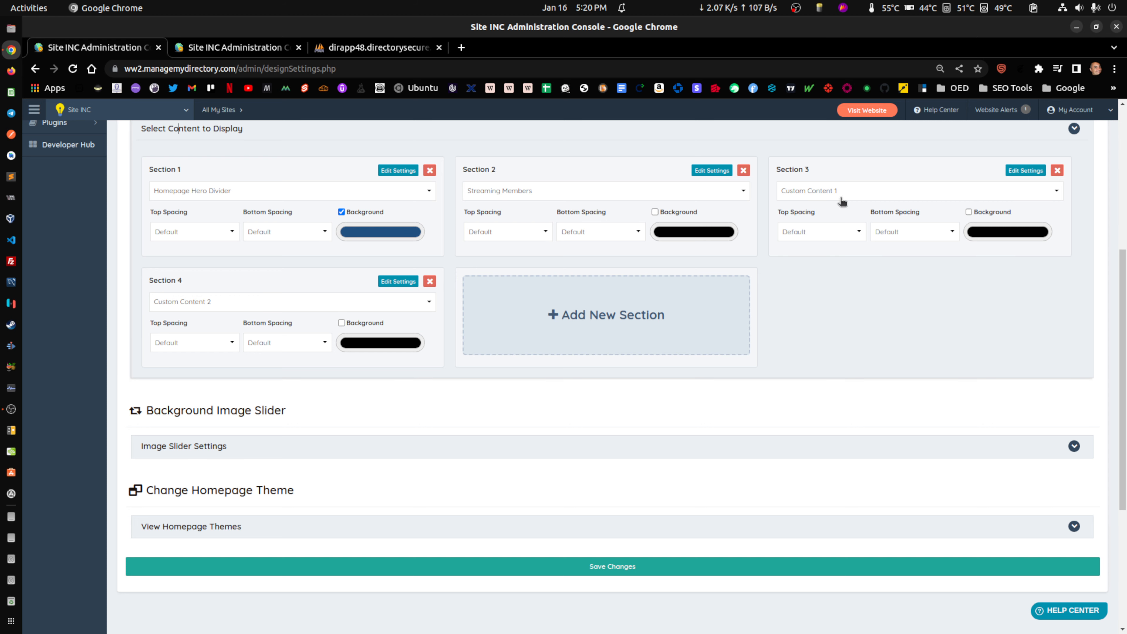
Add a fifth section to the homepage content and set it to Streaming Audios.
click(592, 315)
click(543, 303)
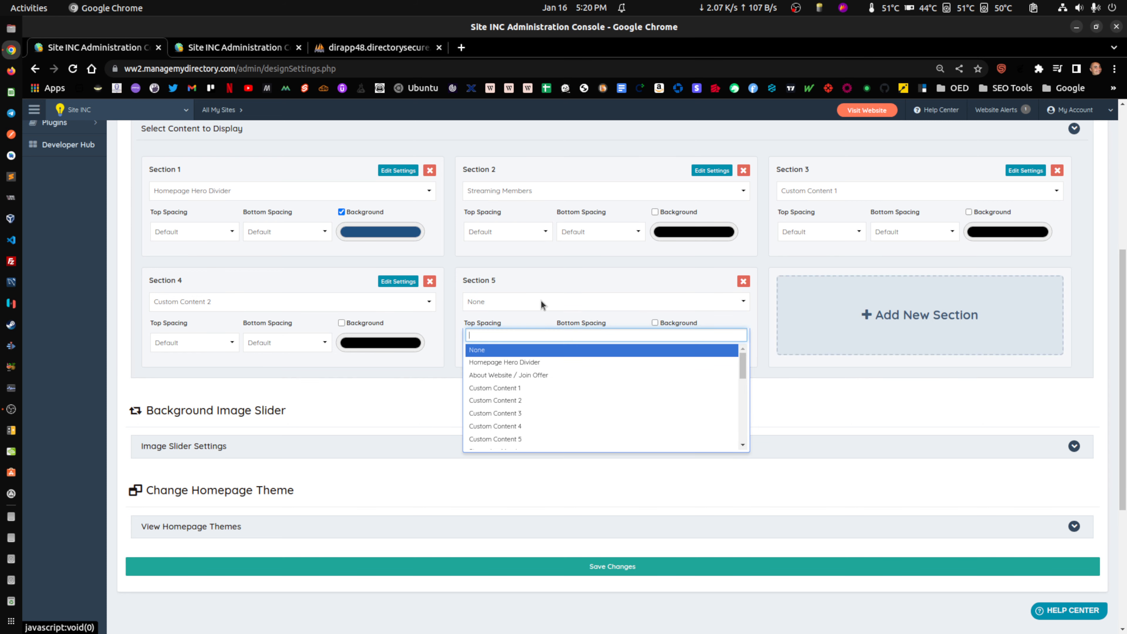
scroll(532, 398, down, 5)
scroll(547, 384, up, 2)
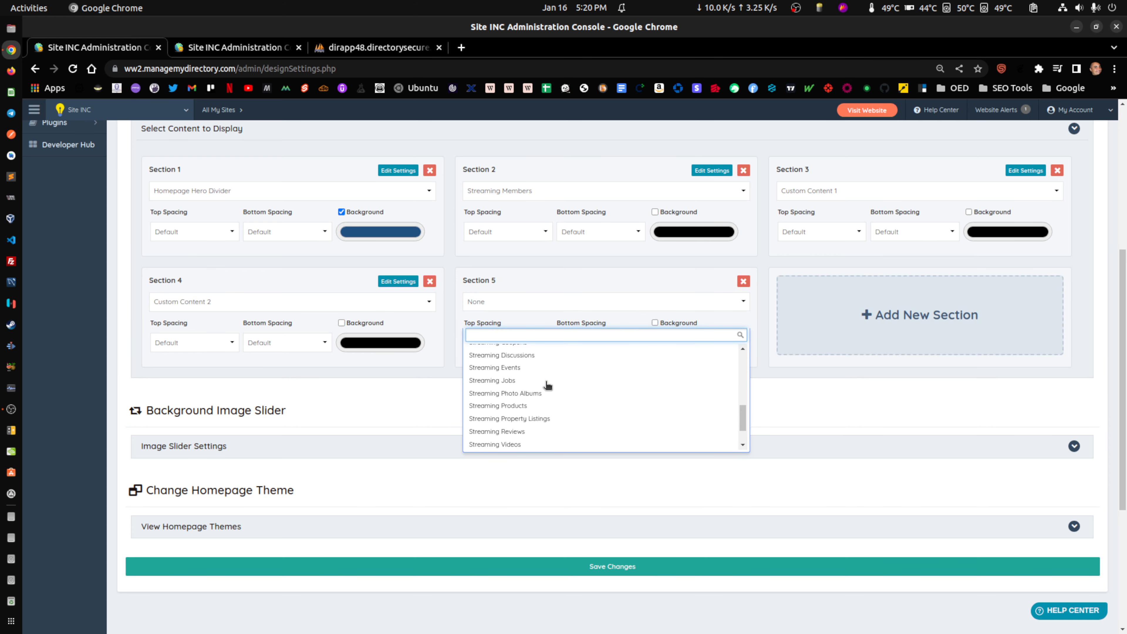
click(546, 385)
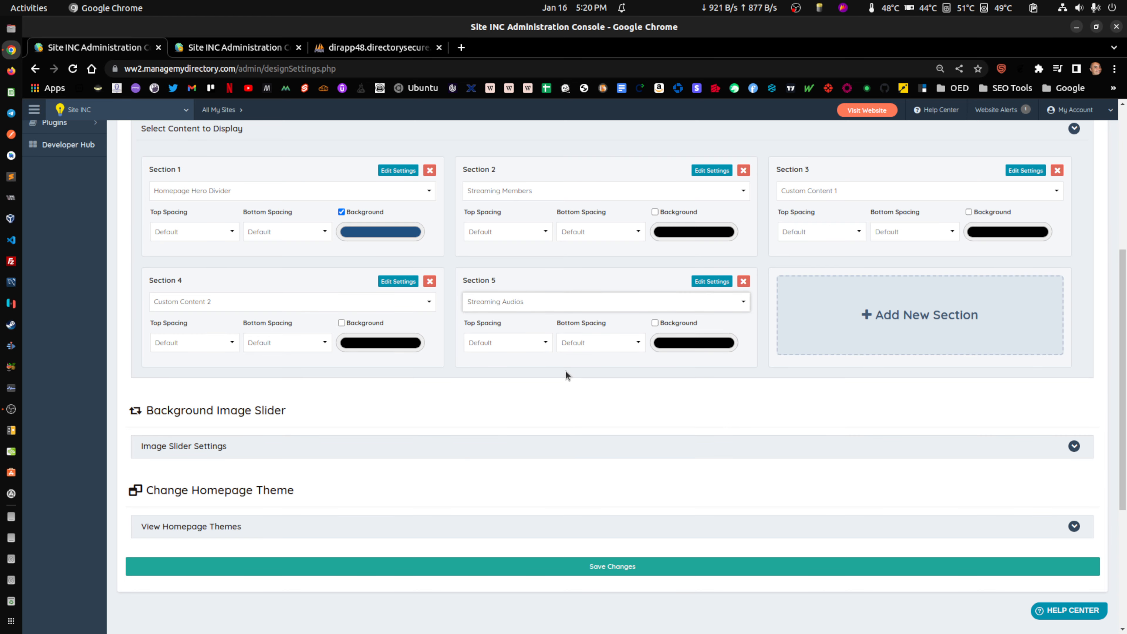
Inspect the Recent Audios Title field in the Streaming Audios section's settings and compare its input name with the setting_name rows in phpMyAdmin.
click(711, 281)
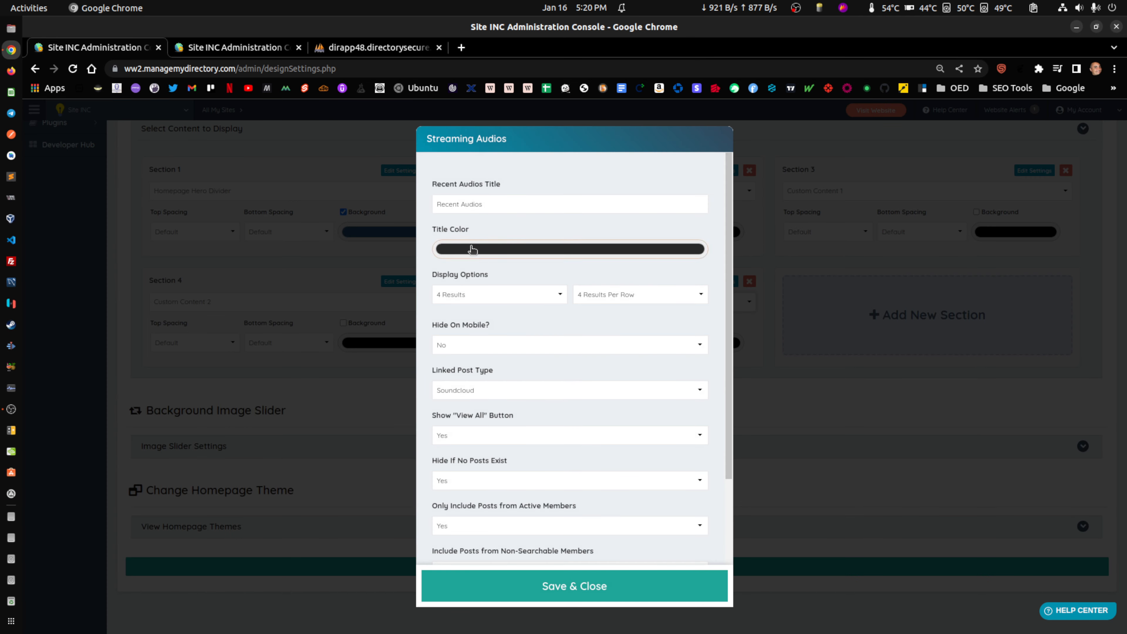
right_click(499, 207)
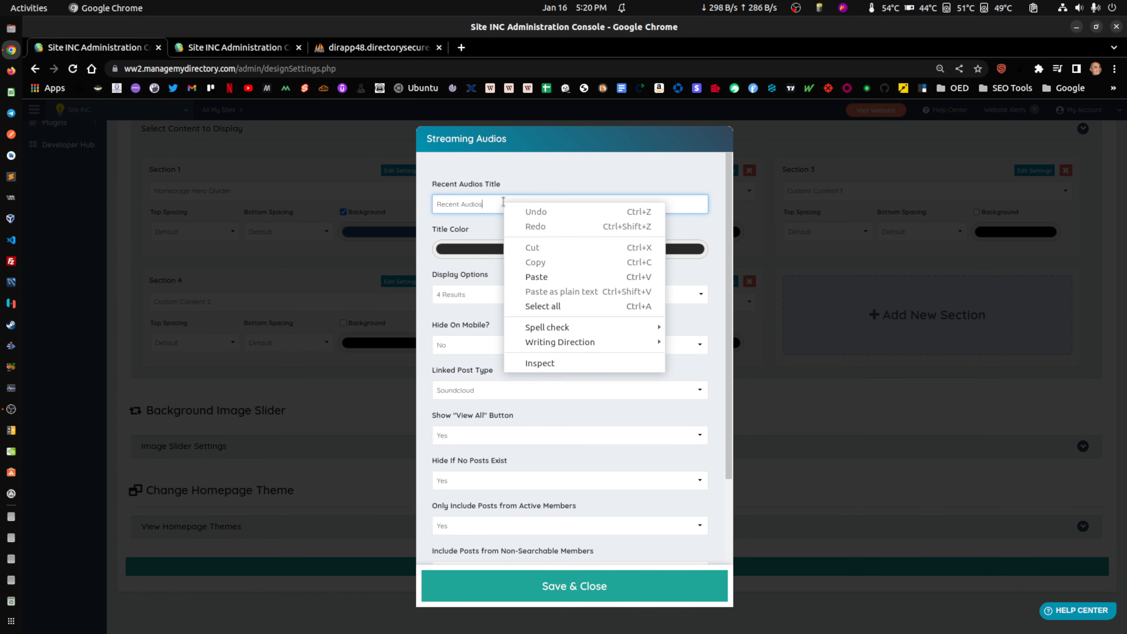
click(545, 361)
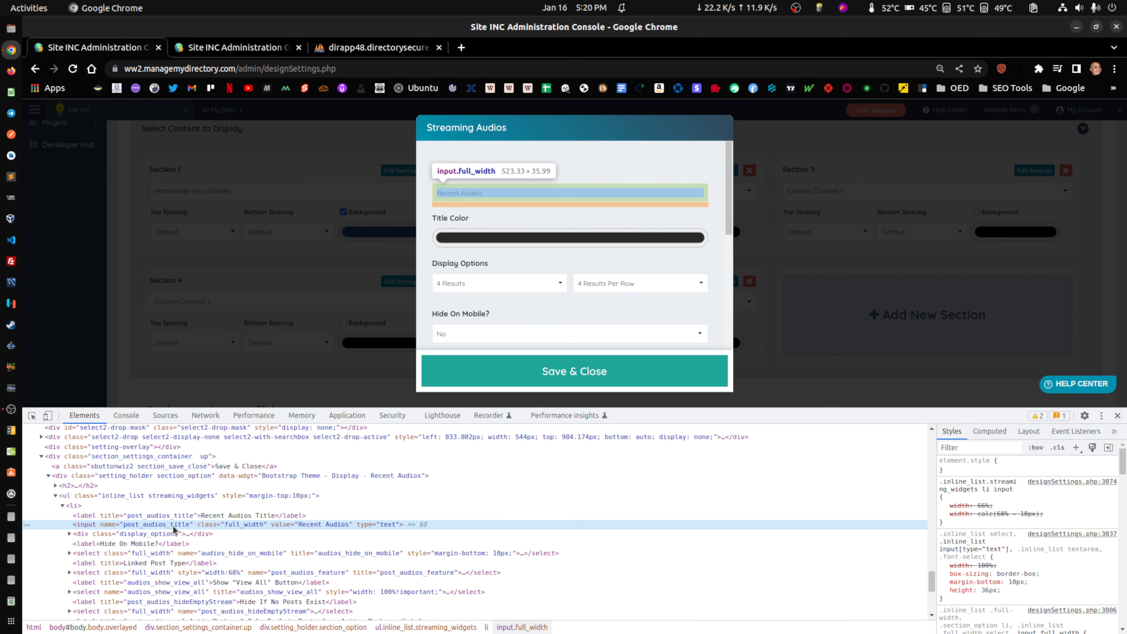
click(353, 50)
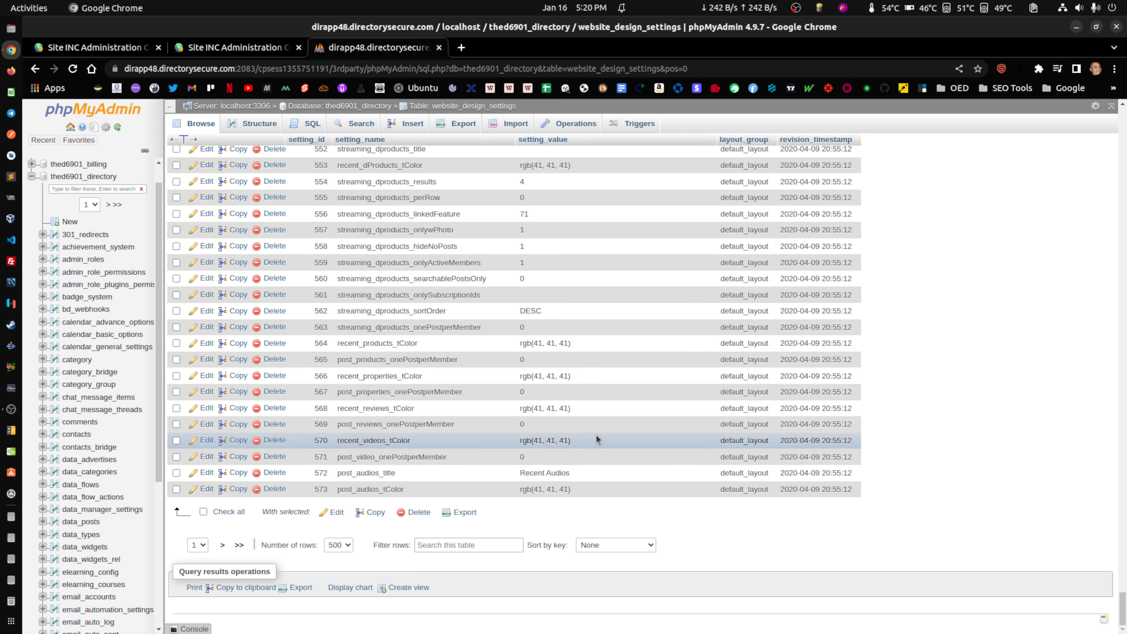
Review the admin console's Developer Hub and, in phpMyAdmin, the website_design_settings rows from the last entries back to the announcement_bar_addon settings.
click(235, 46)
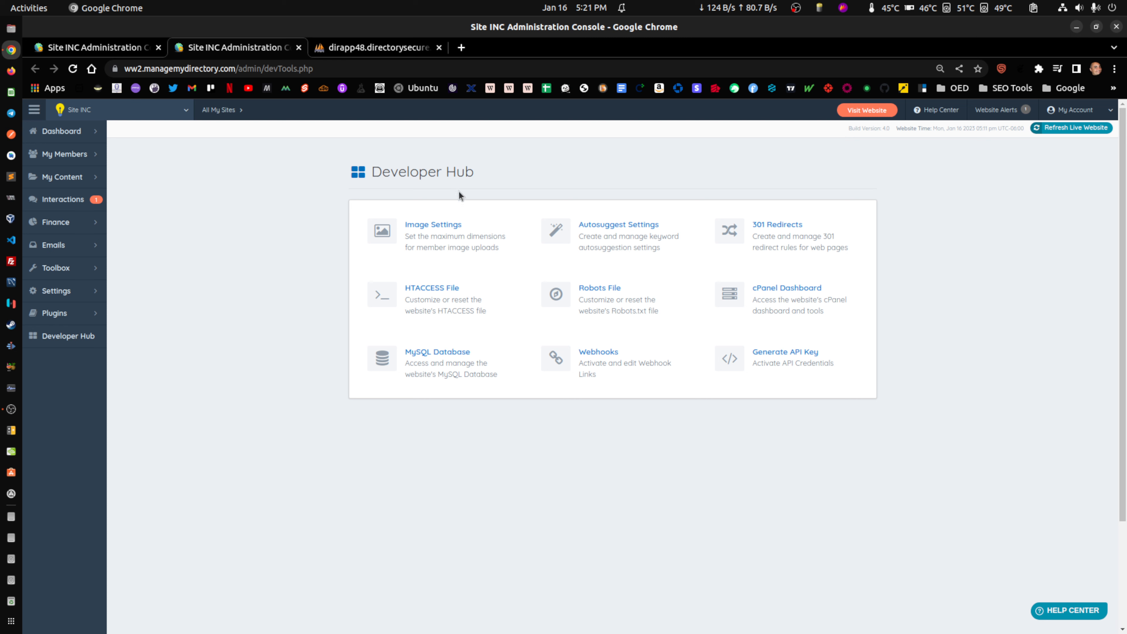
mouse_move(58, 299)
click(349, 48)
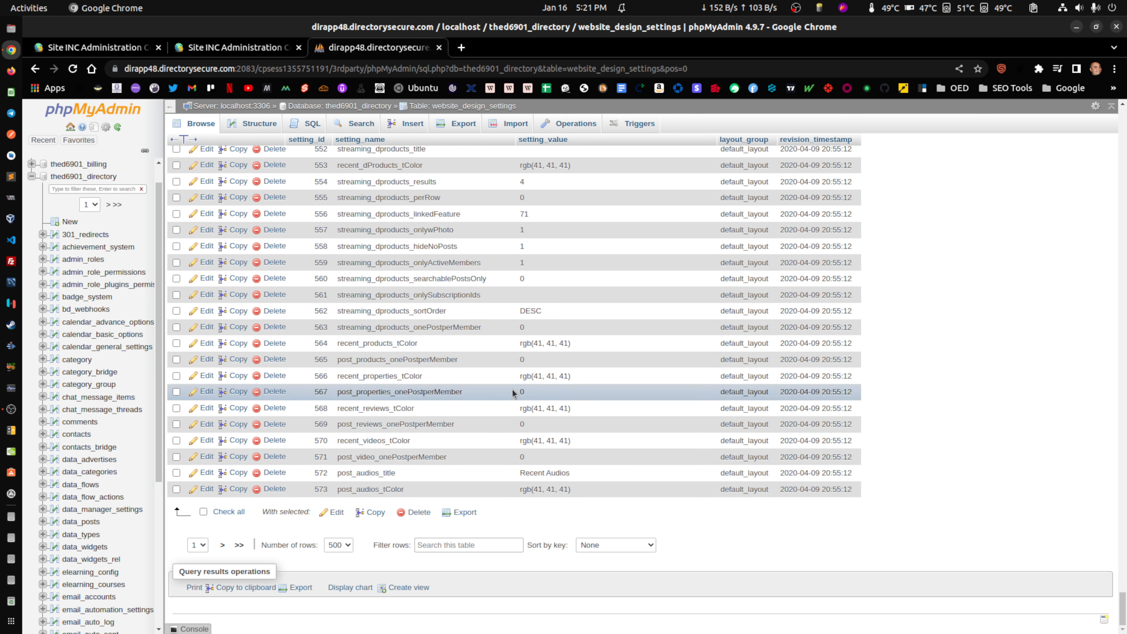
scroll(554, 380, up, 3)
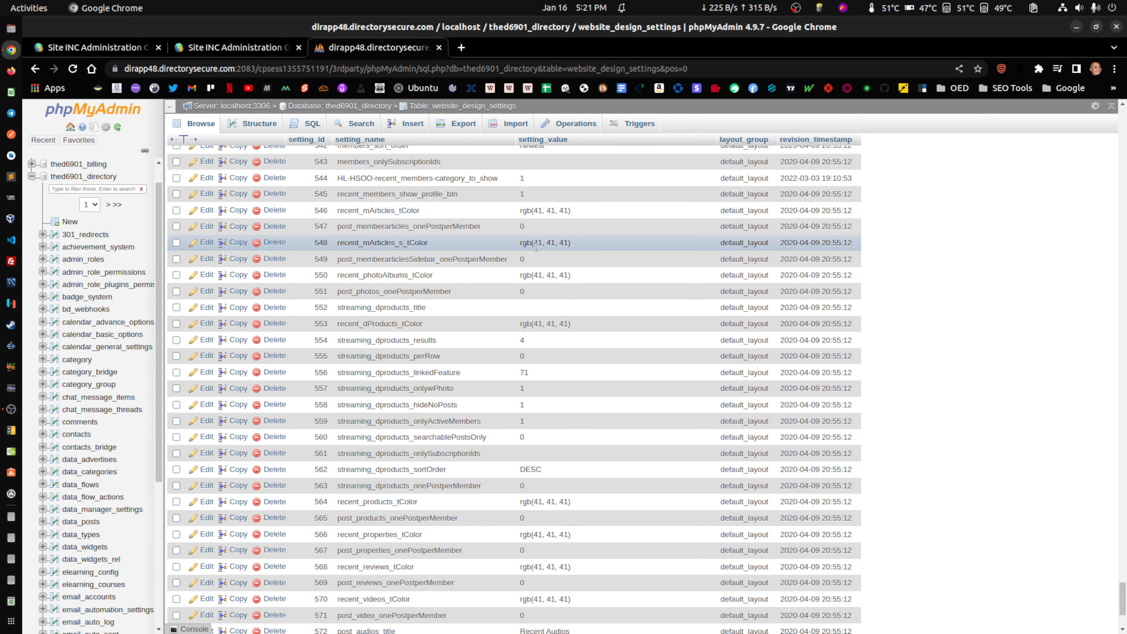
scroll(435, 231, down, 3)
click(246, 47)
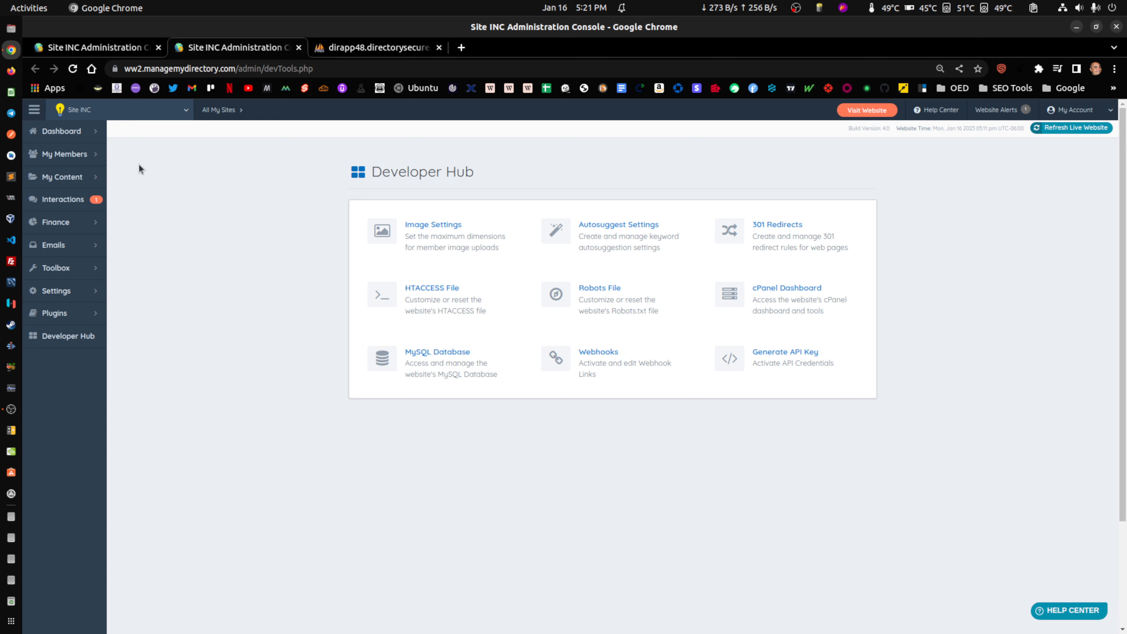
mouse_move(79, 176)
click(375, 47)
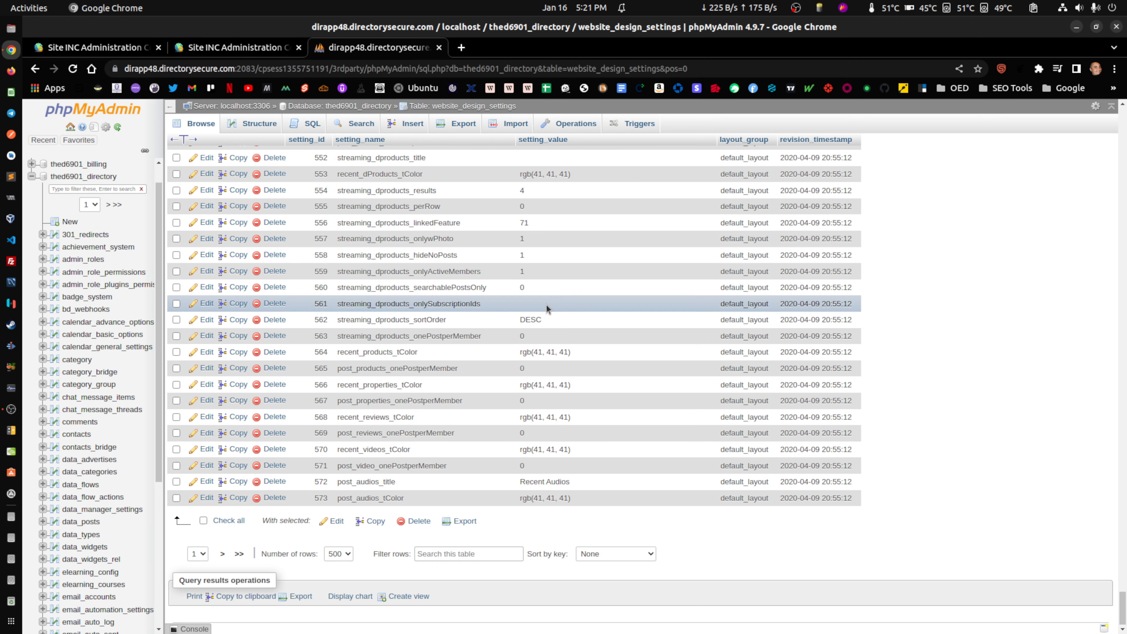
scroll(412, 266, up, 15)
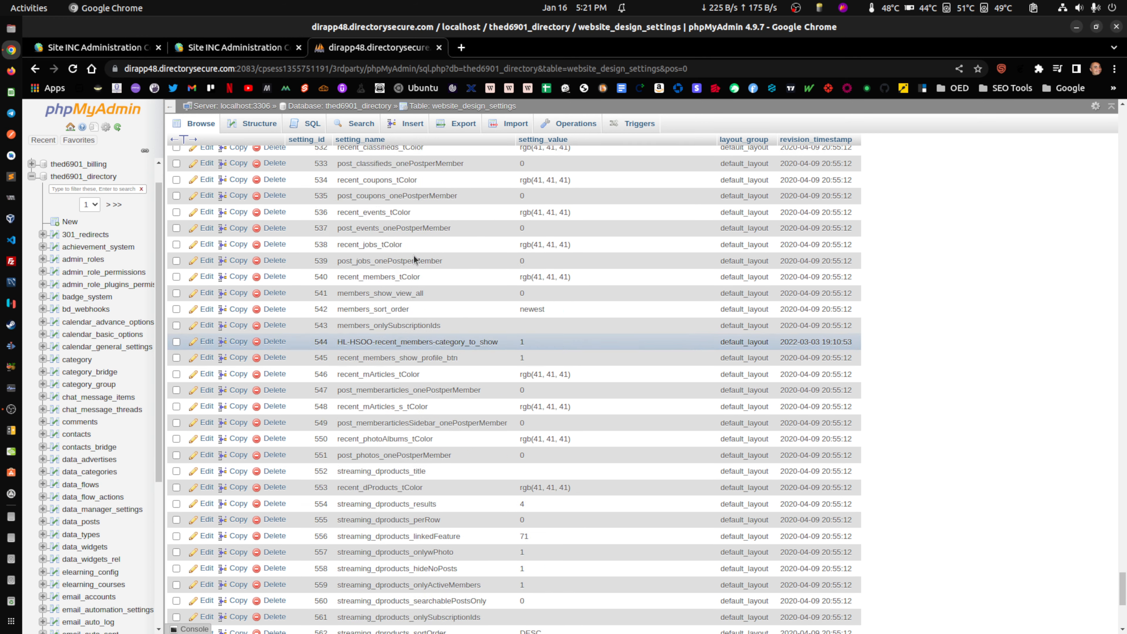
scroll(389, 285, up, 20)
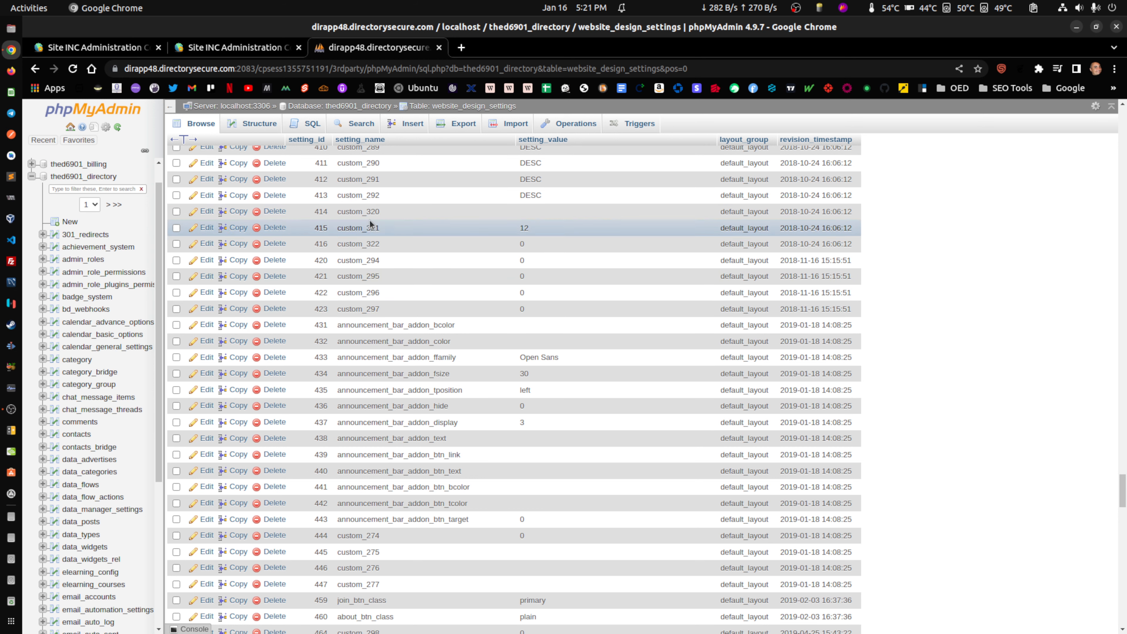
click(796, 7)
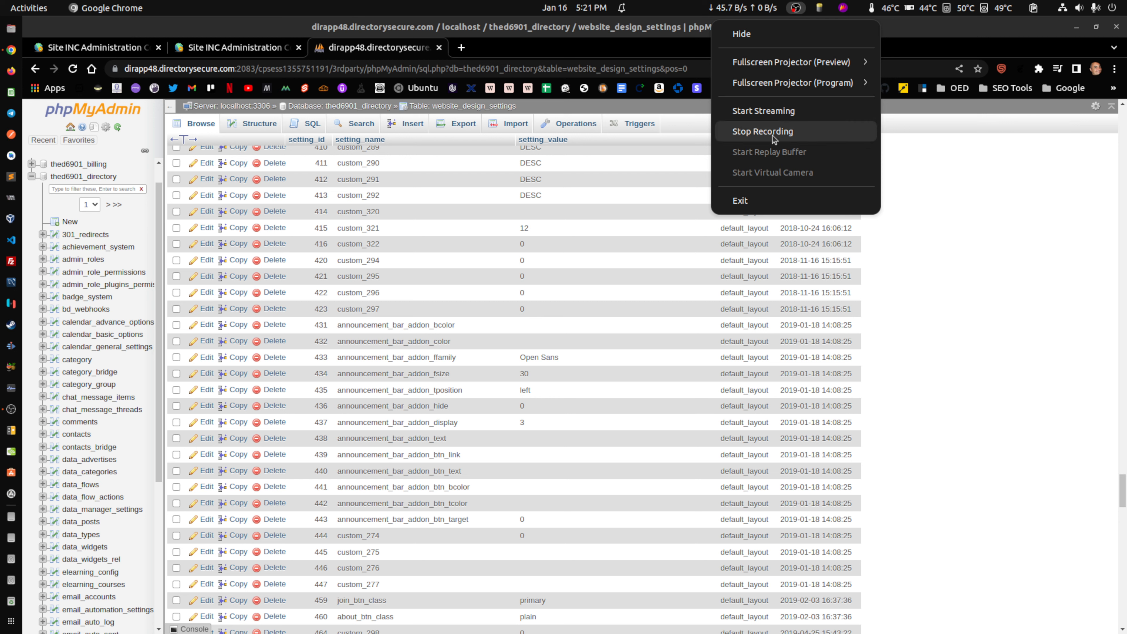